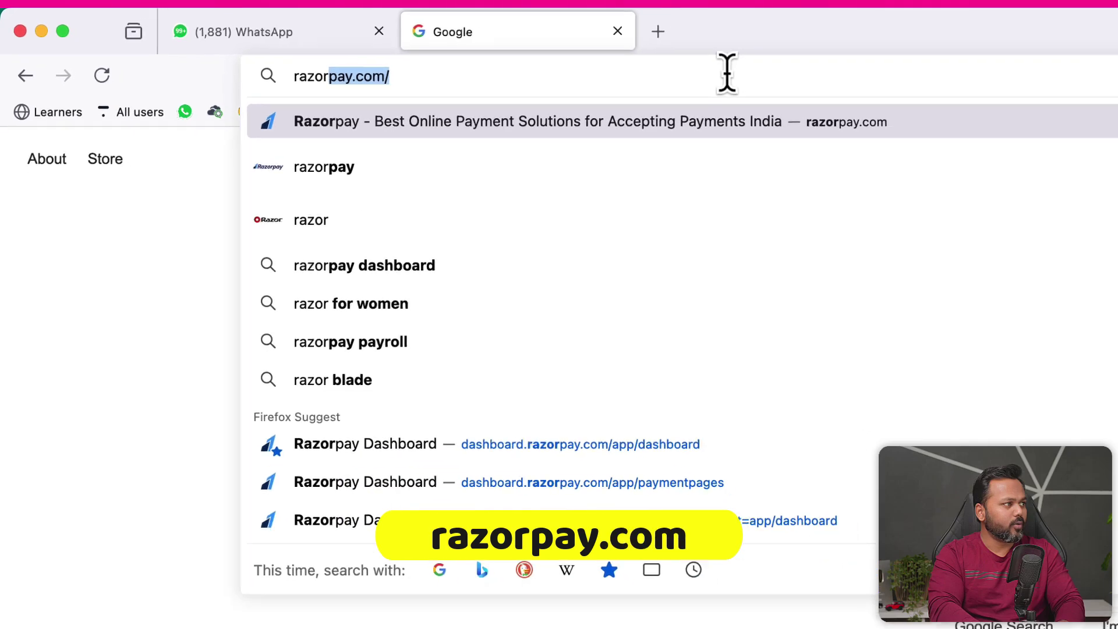
Step: Open the pricing page on razorpay.com and examine the platform fee, GST, set-up fee and supported payment methods
key("Return")
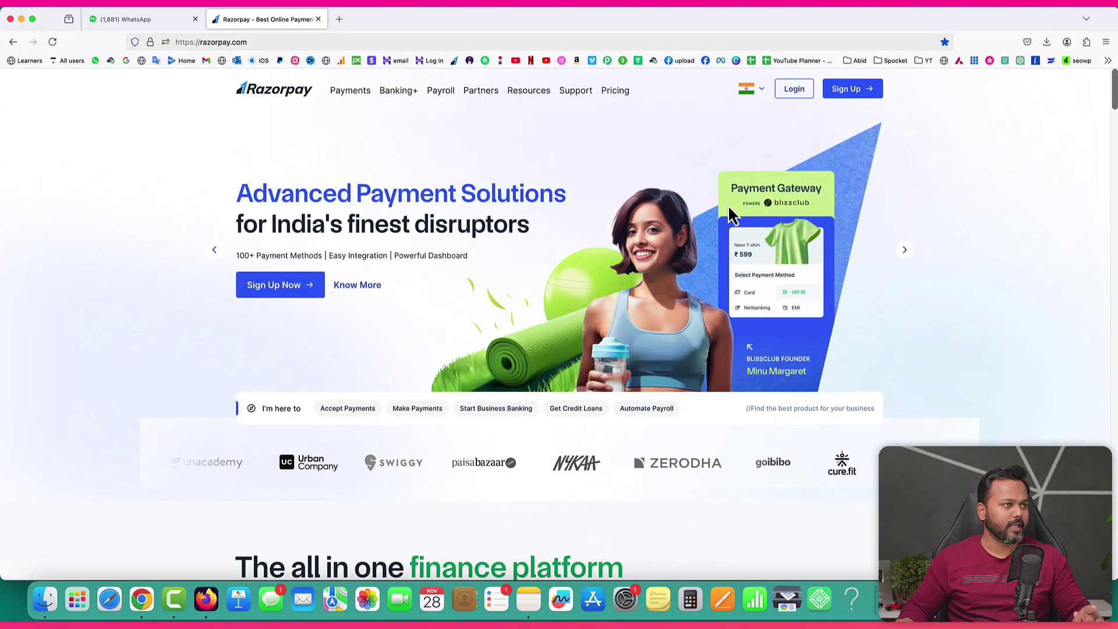
left_click(616, 92)
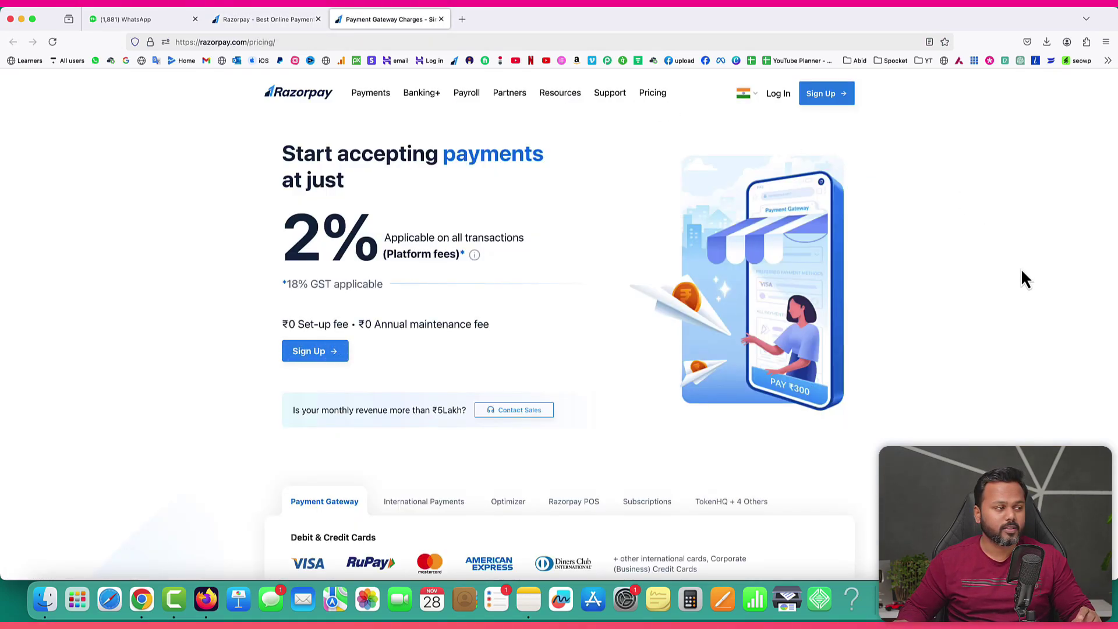
left_click_drag(331, 239, 373, 240)
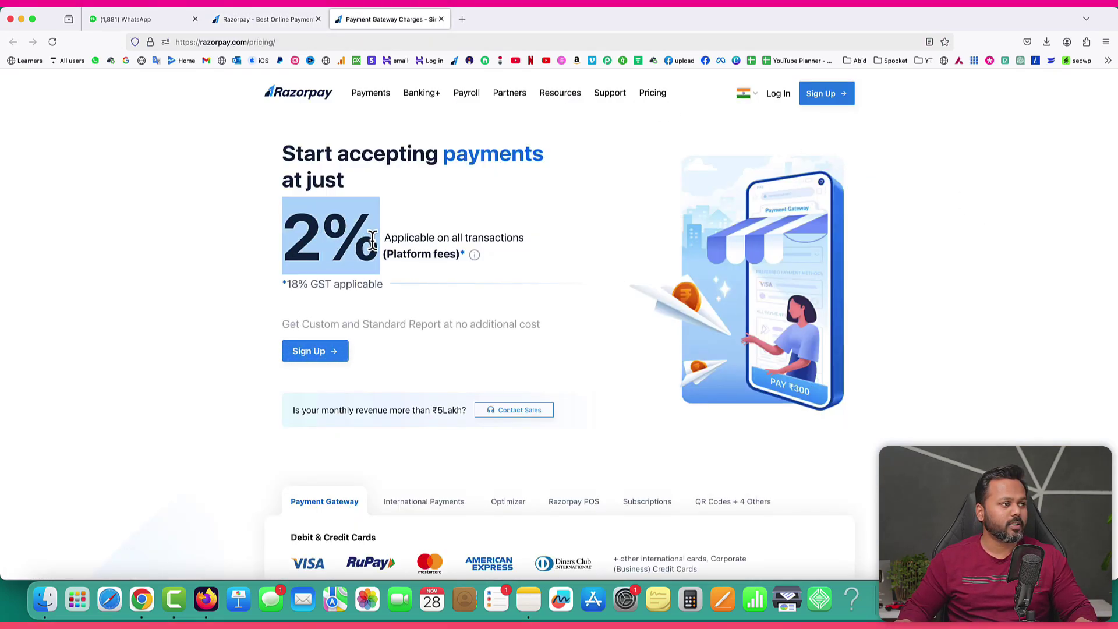
left_click_drag(286, 284, 336, 285)
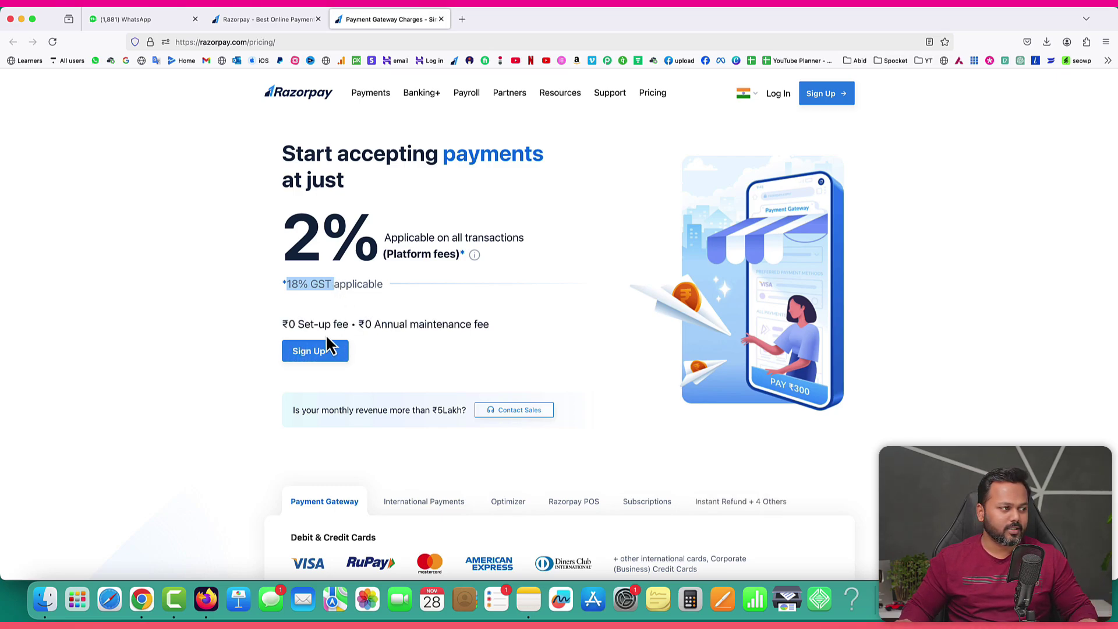
left_click(287, 324)
left_click_drag(287, 324, 347, 325)
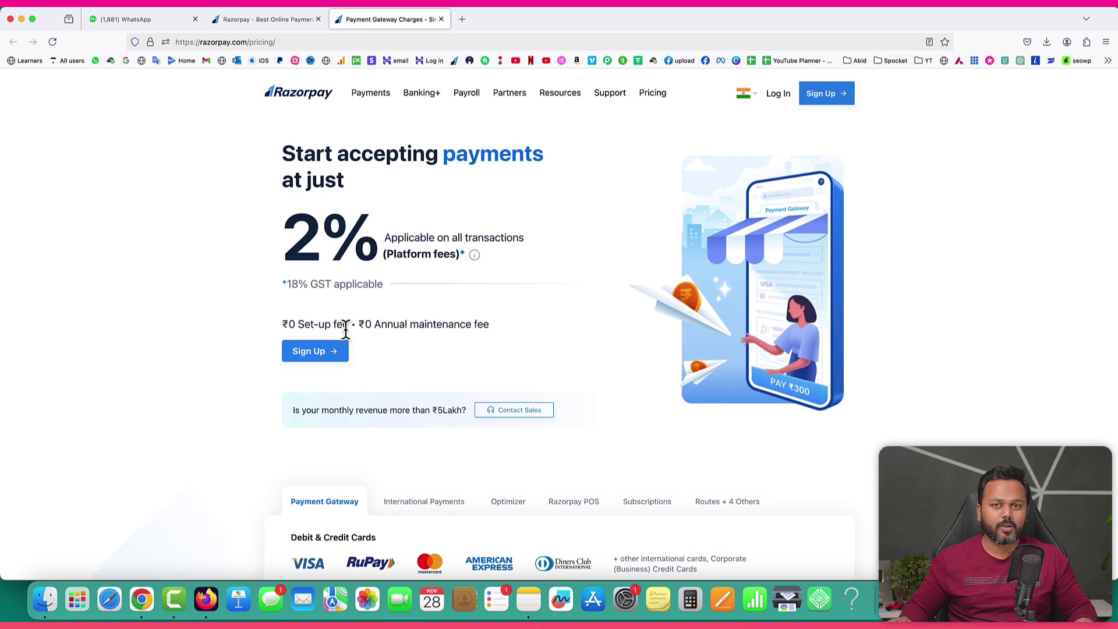
scroll(429, 343, "down", 5)
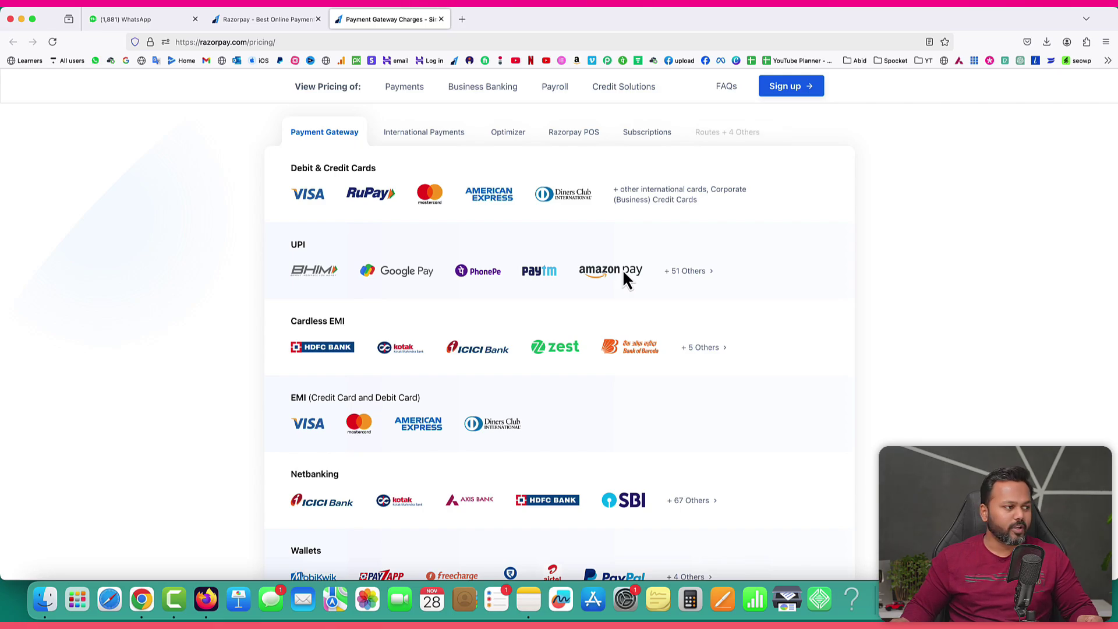
scroll(624, 280, "down", 2)
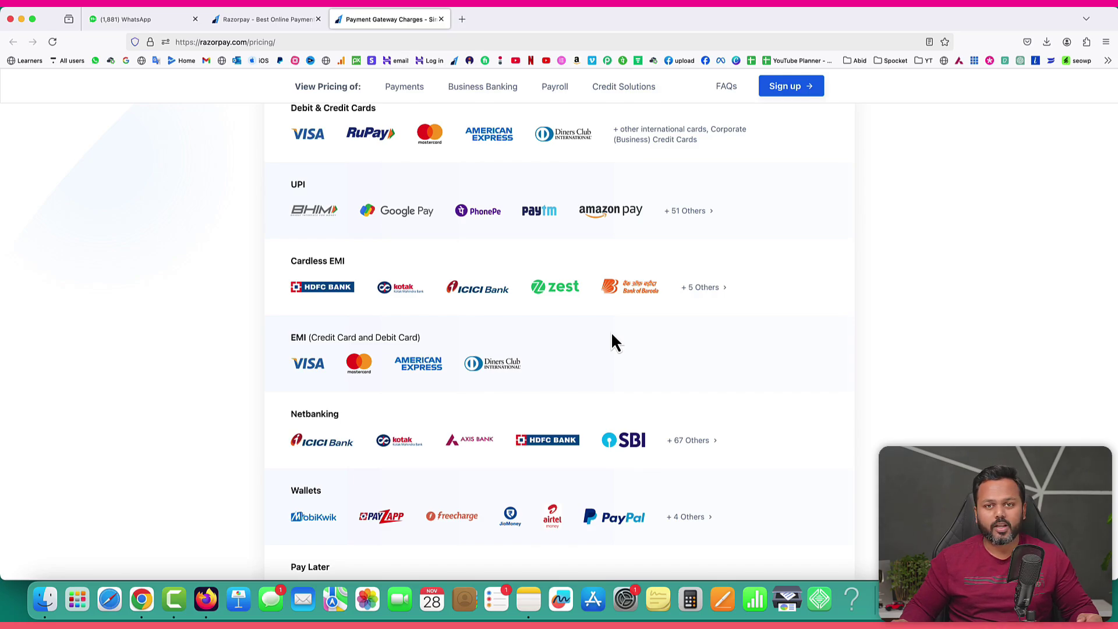
scroll(611, 333, "up", 10)
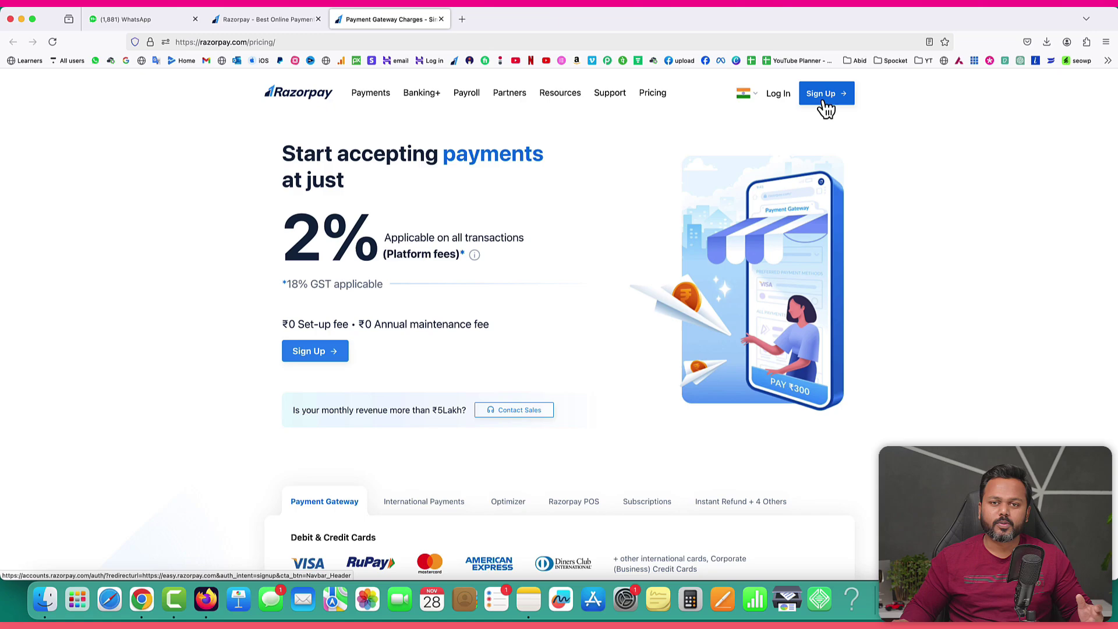
Step: Load the Razorpay sign-up page through the address saddamkassim.com/razorpay/
left_click(482, 43)
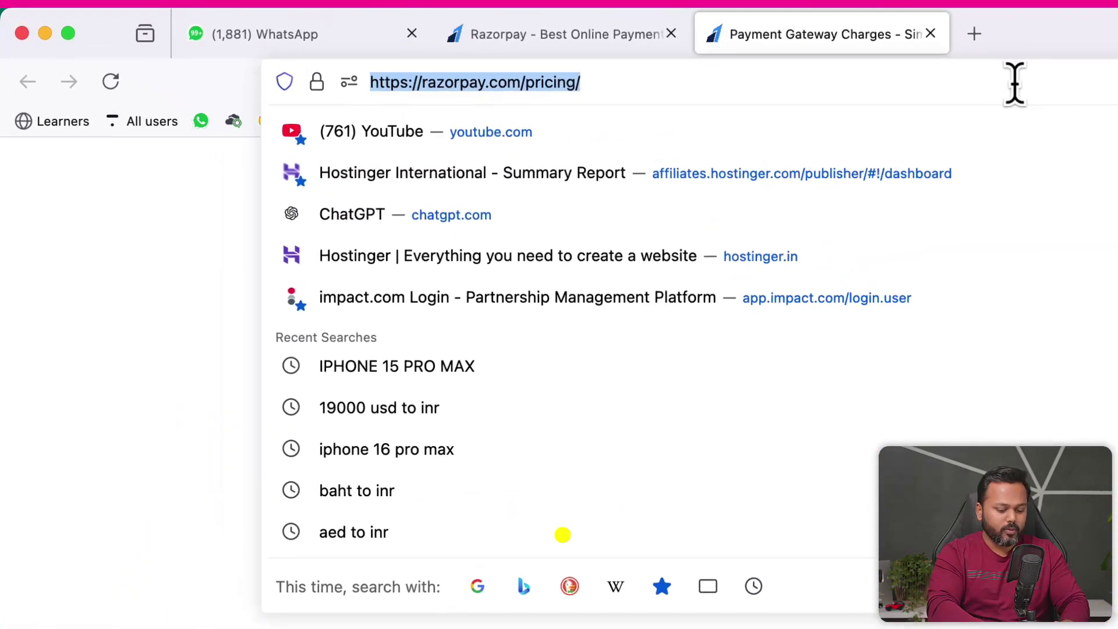
type("saddamk")
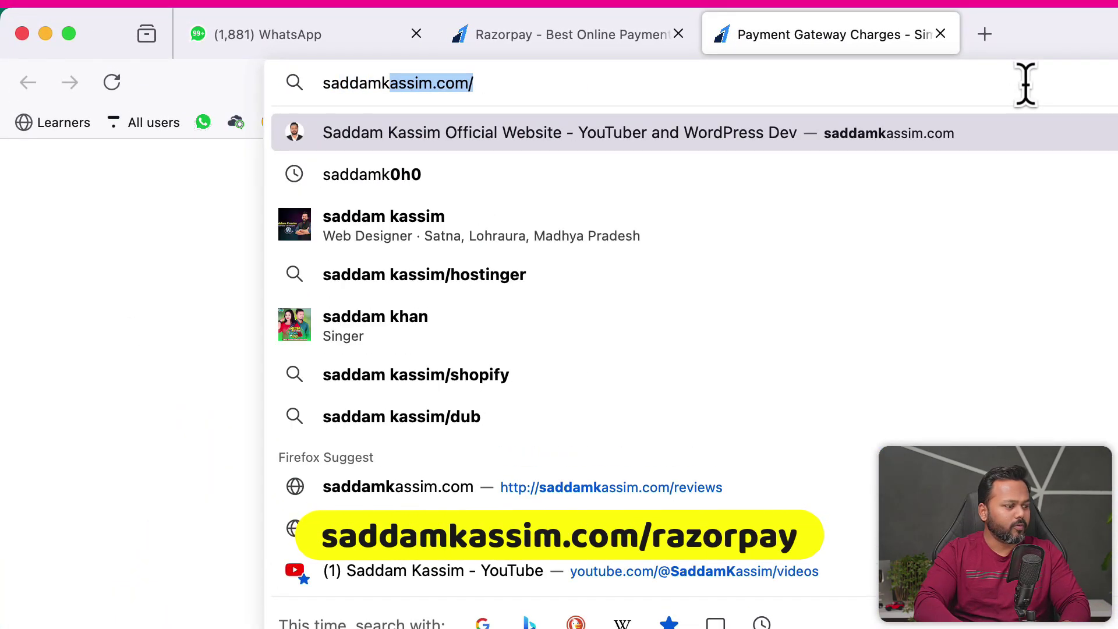
key("Right")
type("razor")
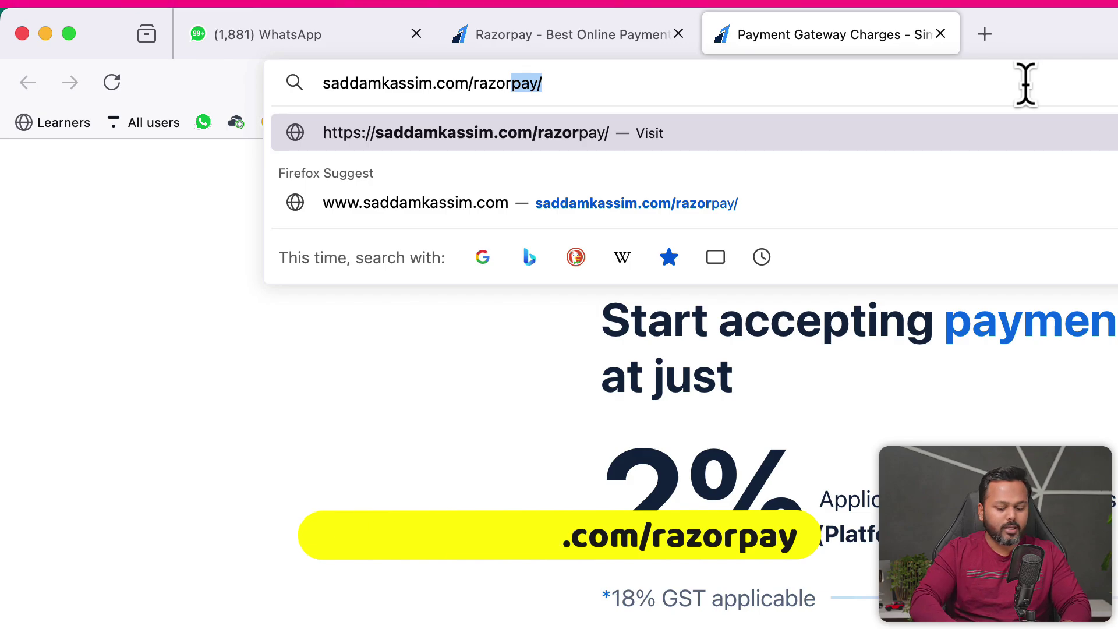
key("Right")
key("Return")
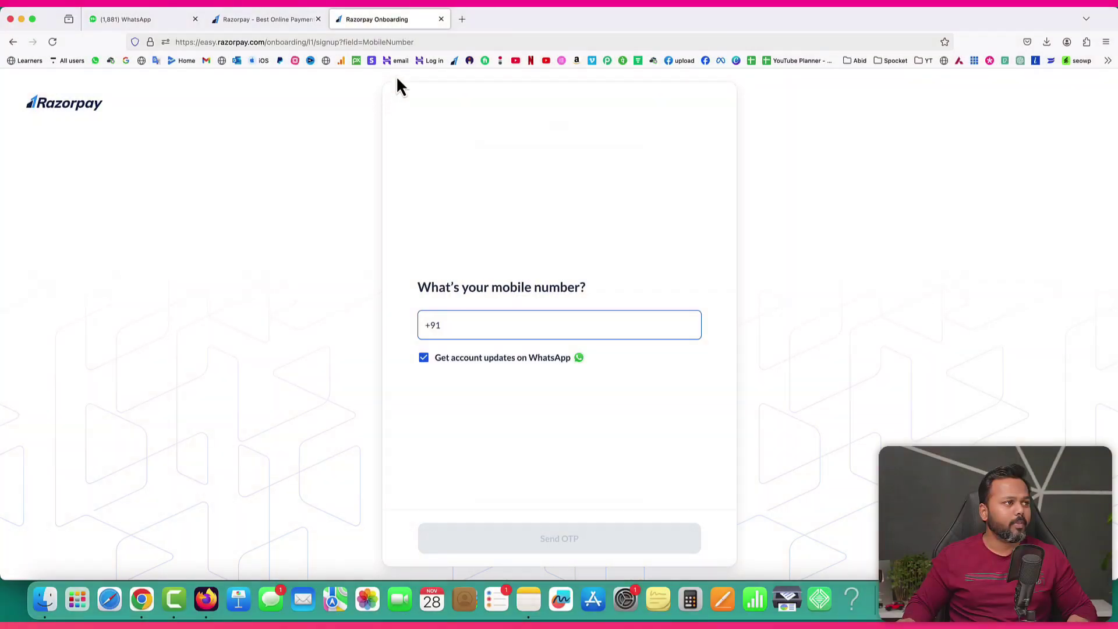
Step: Open the vivophonereview.com store in a new tab, look over its new arrivals and view the iPhone 14 product page
left_click(463, 19)
type("vi")
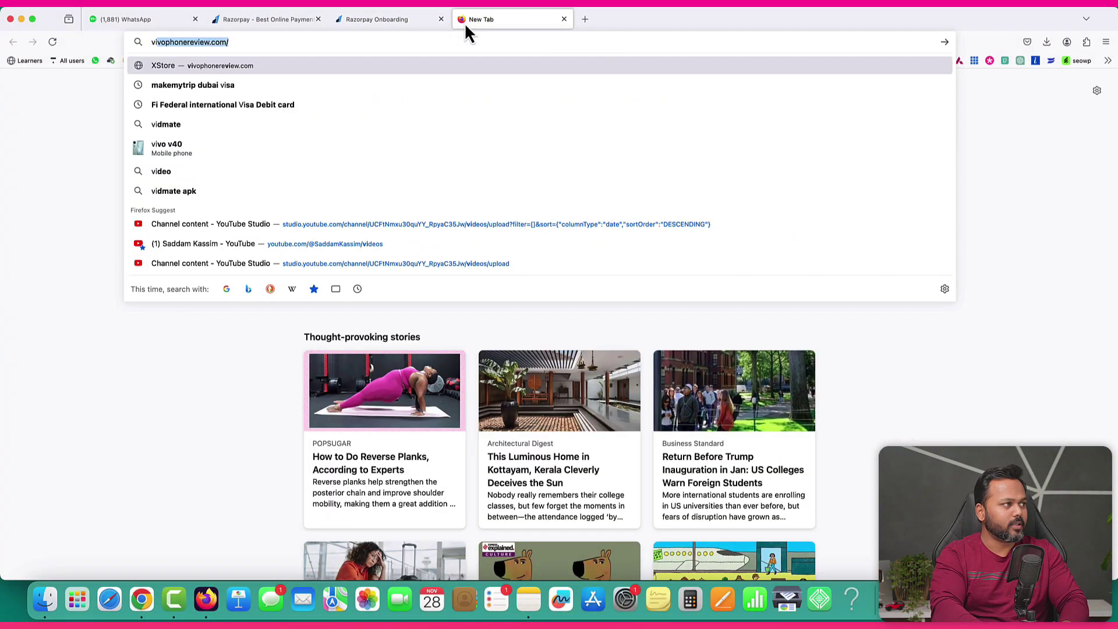
key("Return")
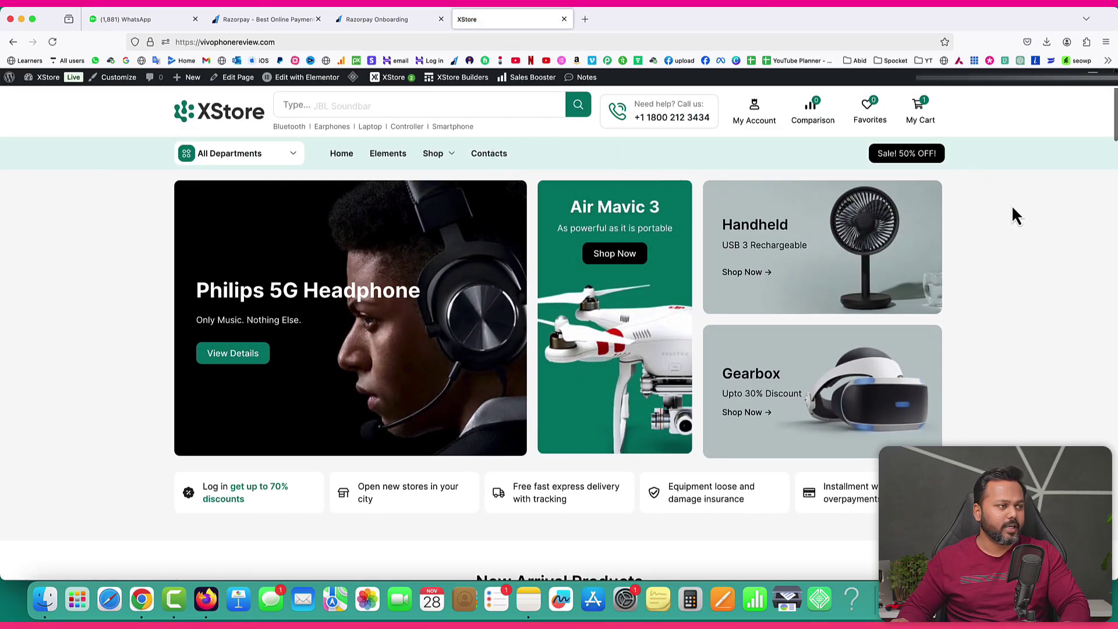
scroll(1012, 208, "down", 3)
scroll(1014, 214, "down", 3)
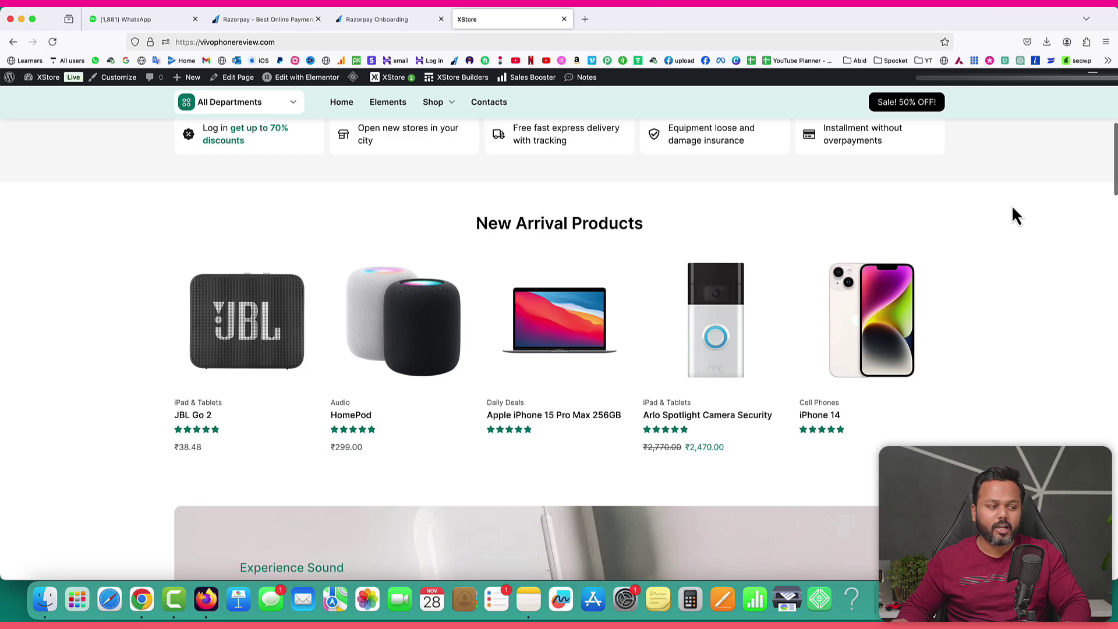
left_click(886, 283)
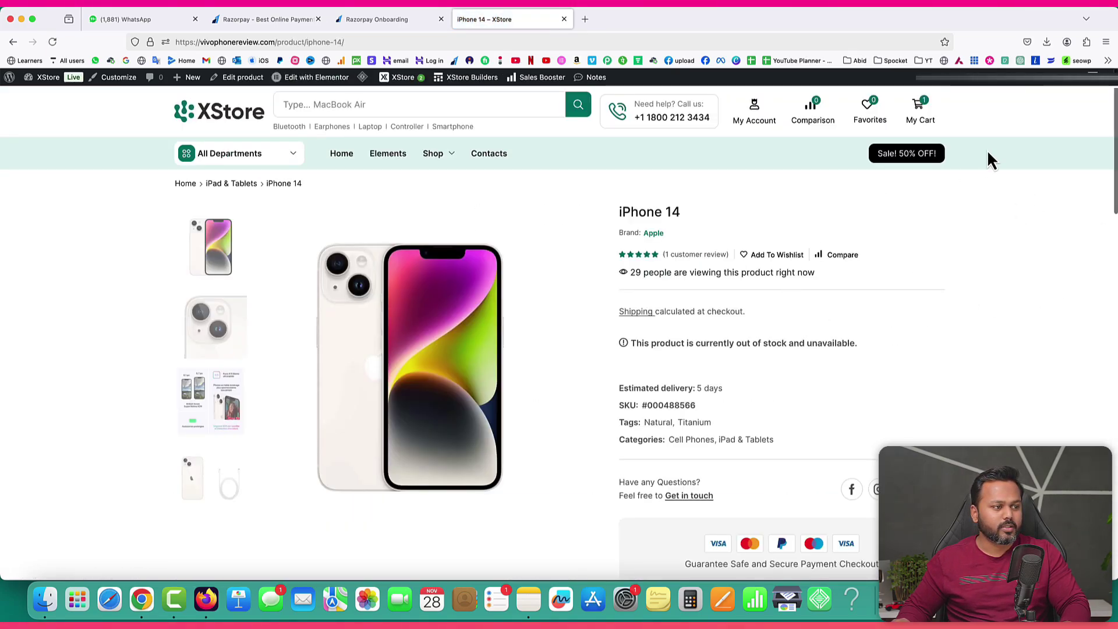
Step: Go from the cart to checkout and advance through the billing, shipping, additional information and shipping method sections to payment
left_click(921, 107)
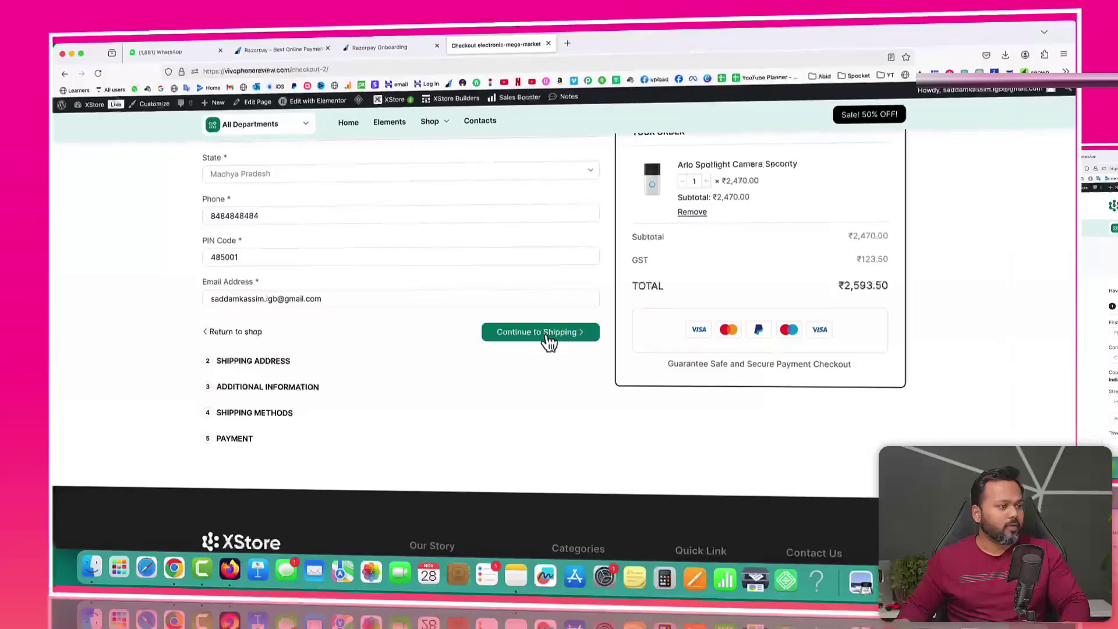
left_click(549, 337)
left_click(529, 173)
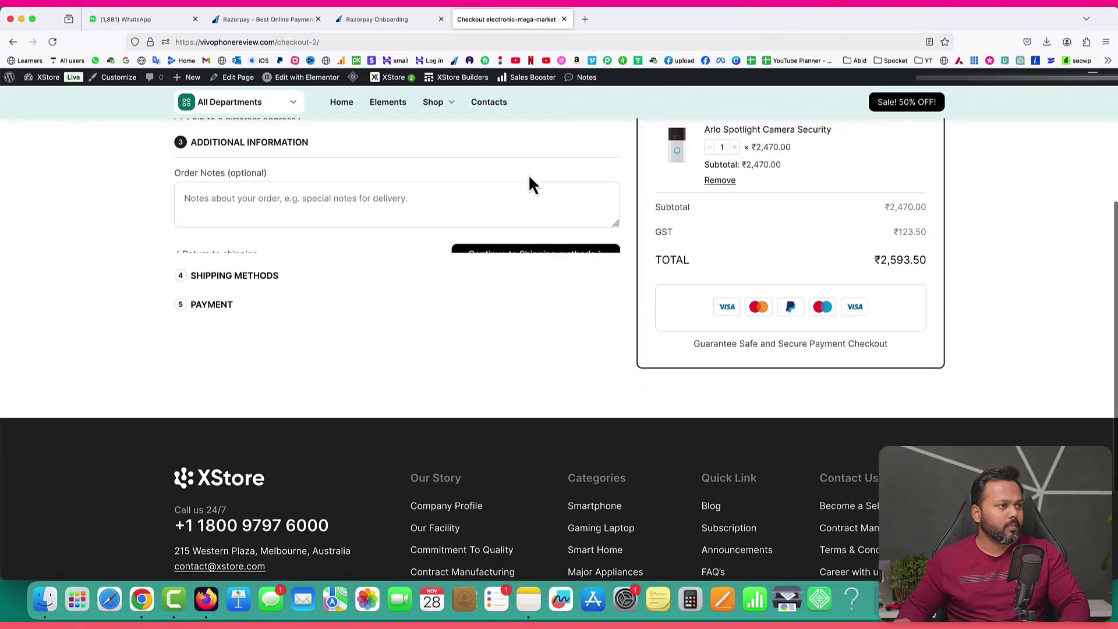
left_click(537, 250)
left_click(543, 260)
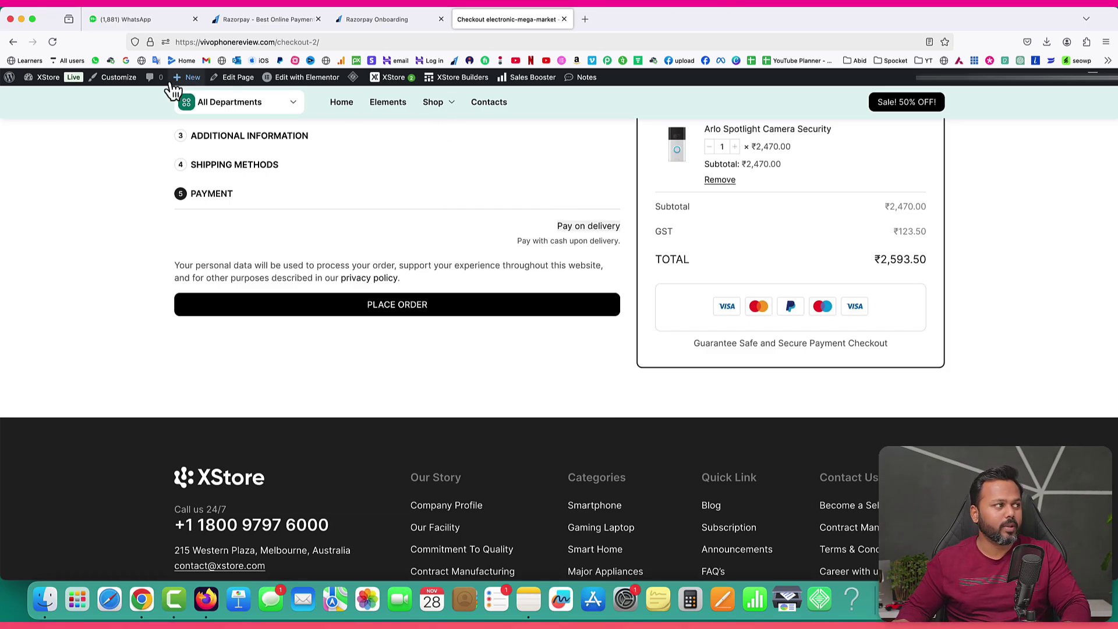
Step: Open the store's WordPress dashboard in a new tab and place that tab before the checkout tab
mouse_move(53, 82)
right_click(47, 105)
left_click(64, 115)
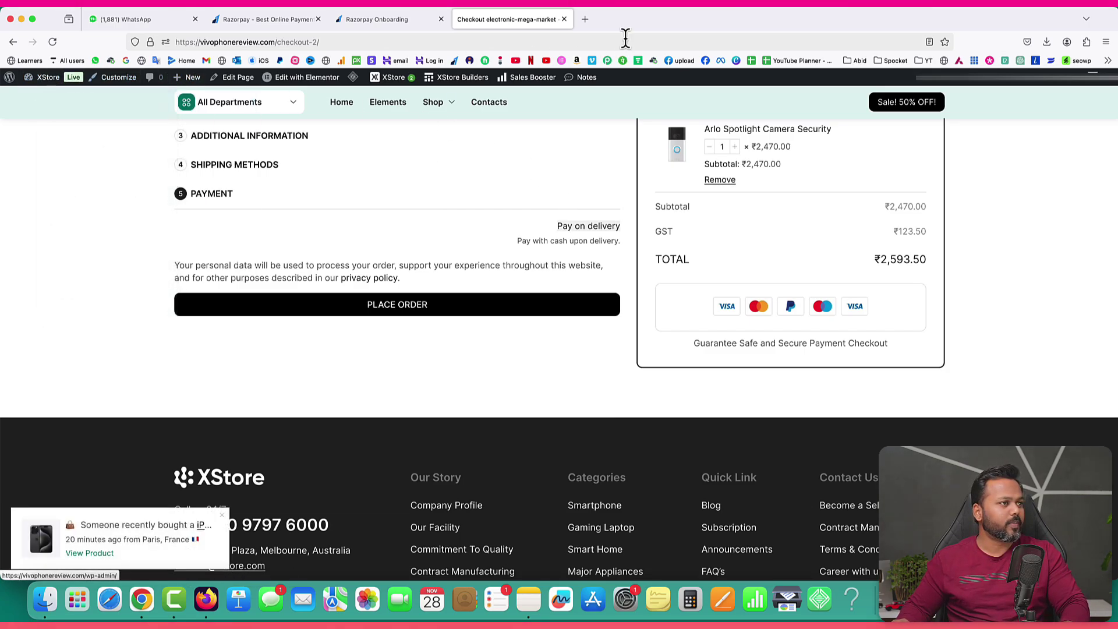
left_click_drag(626, 23, 516, 30)
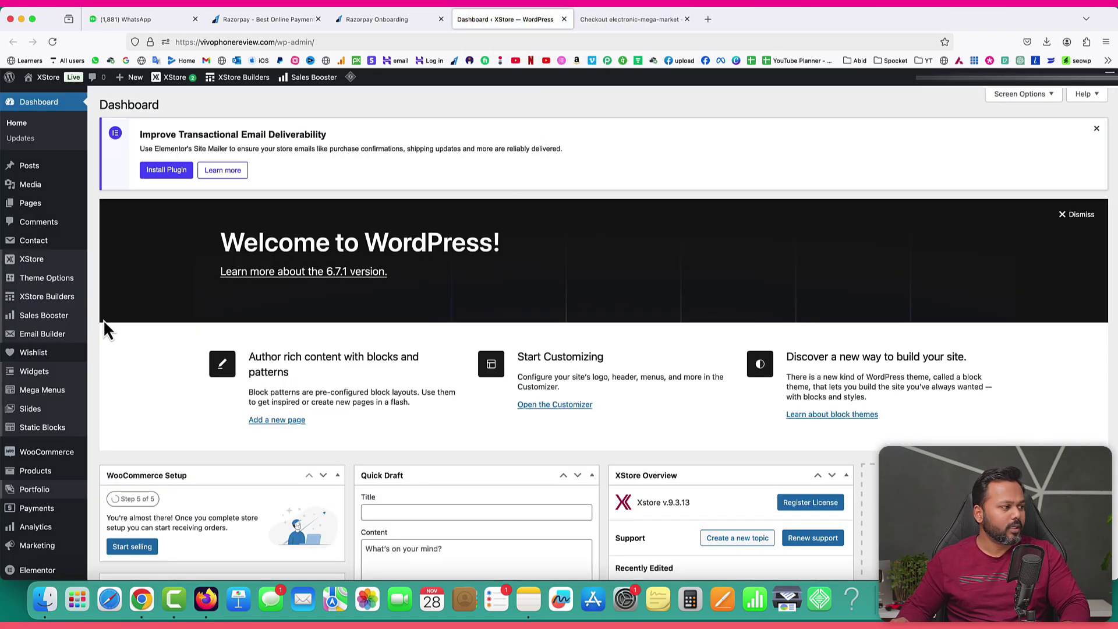
Step: Search the plugin directory for "razorpay", then install and activate the Razorpay for WooCommerce plugin
scroll(105, 326, "down", 5)
mouse_move(71, 495)
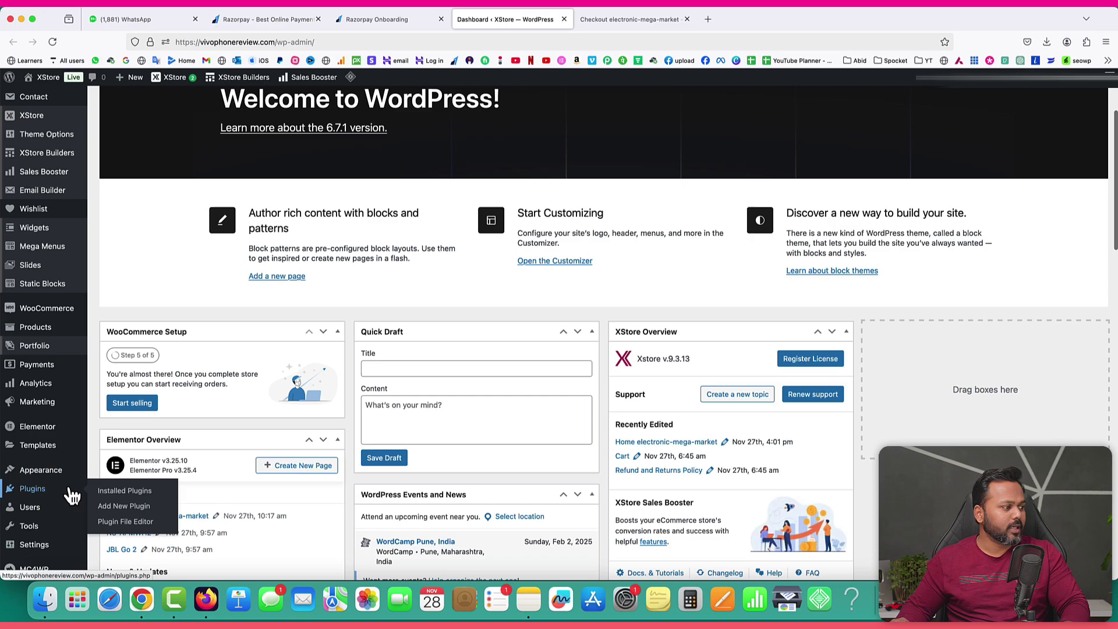
left_click(123, 506)
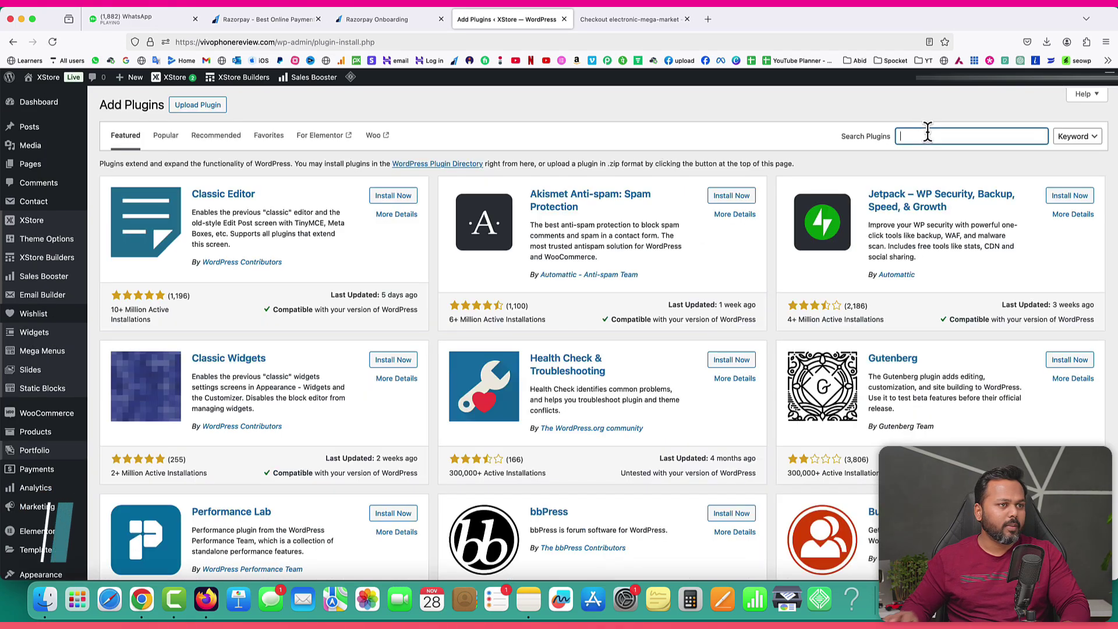
left_click(928, 136)
type("r")
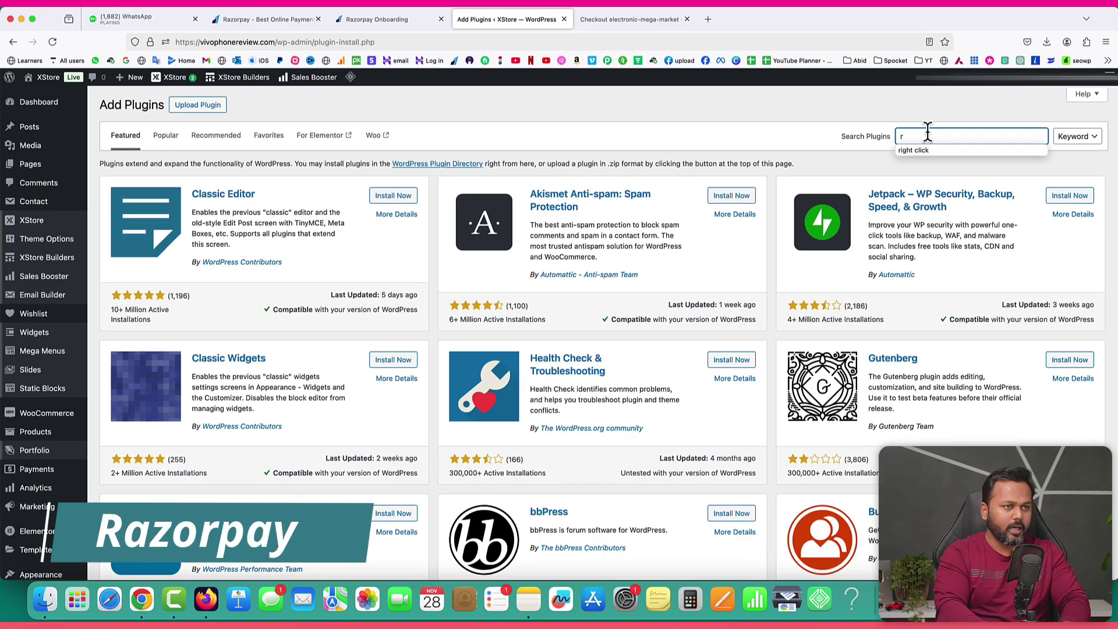
type("azorpay")
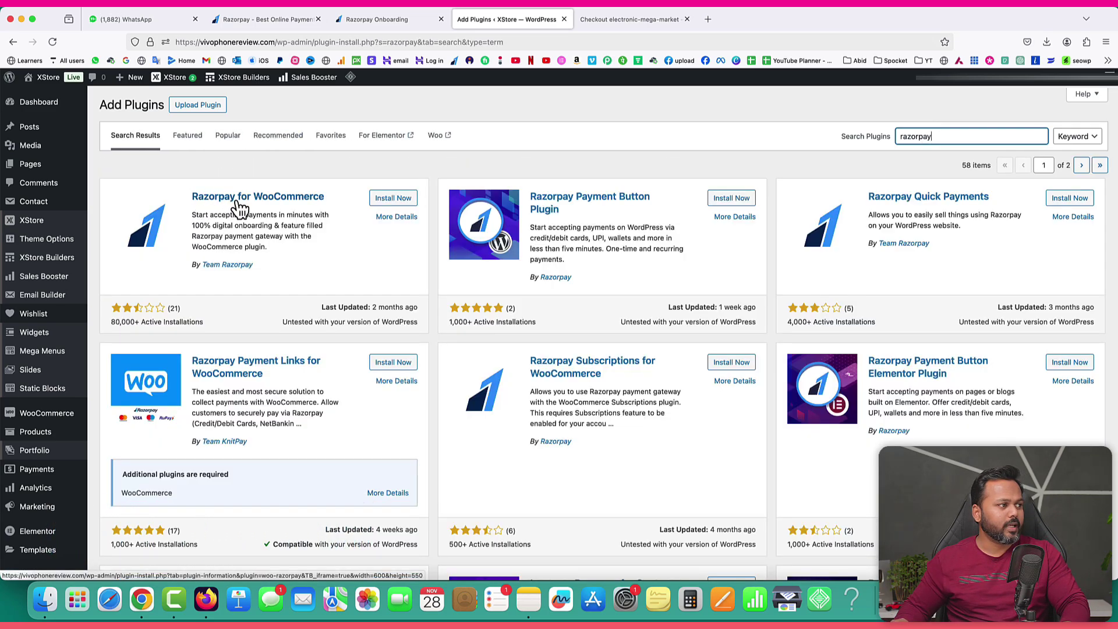
left_click(403, 201)
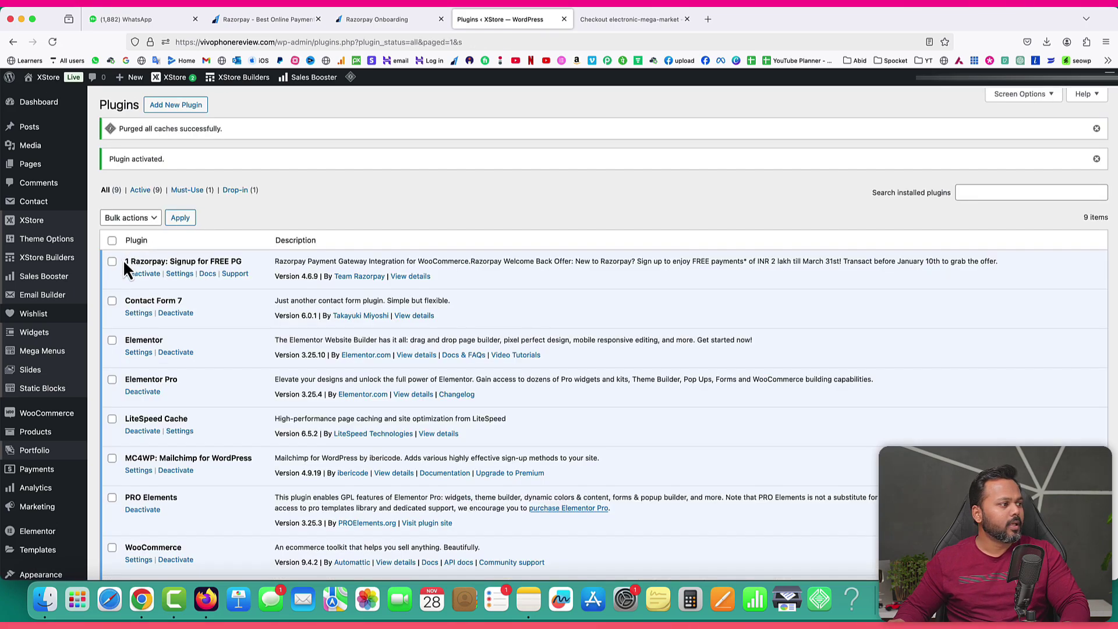
left_click_drag(124, 260, 234, 260)
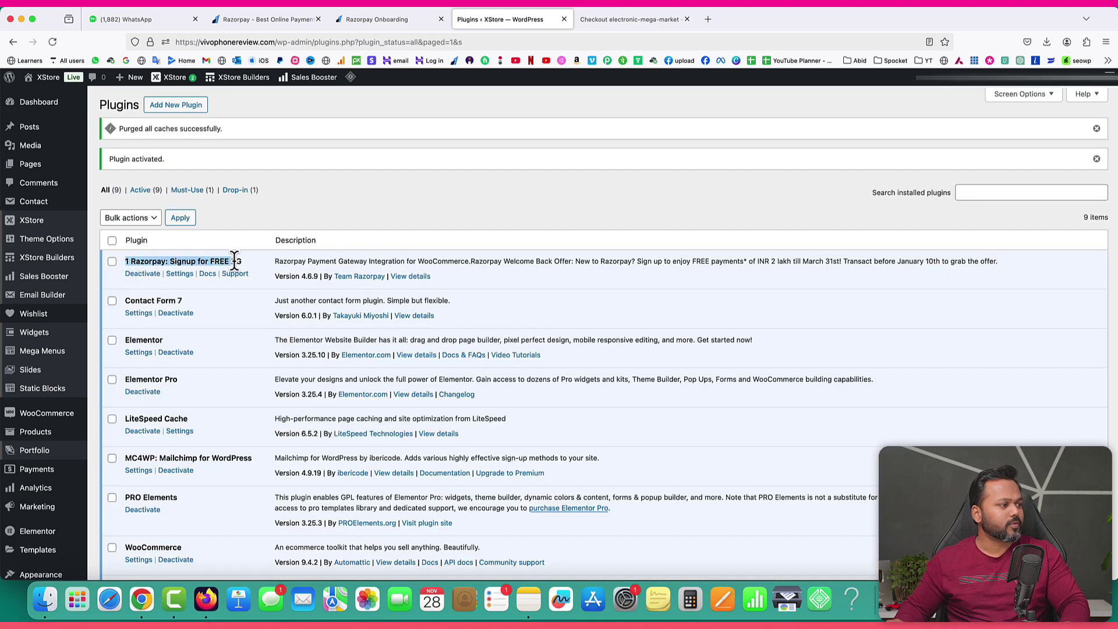
left_click(314, 209)
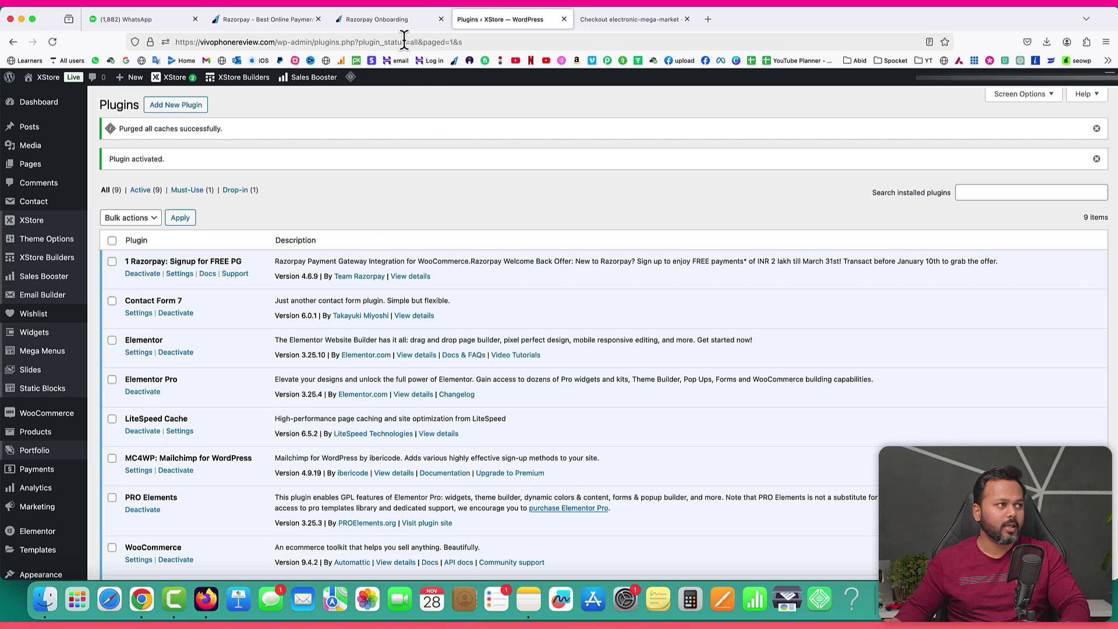
Step: Switch to the Razorpay dashboard and open the API keys page from its account settings
left_click(385, 19)
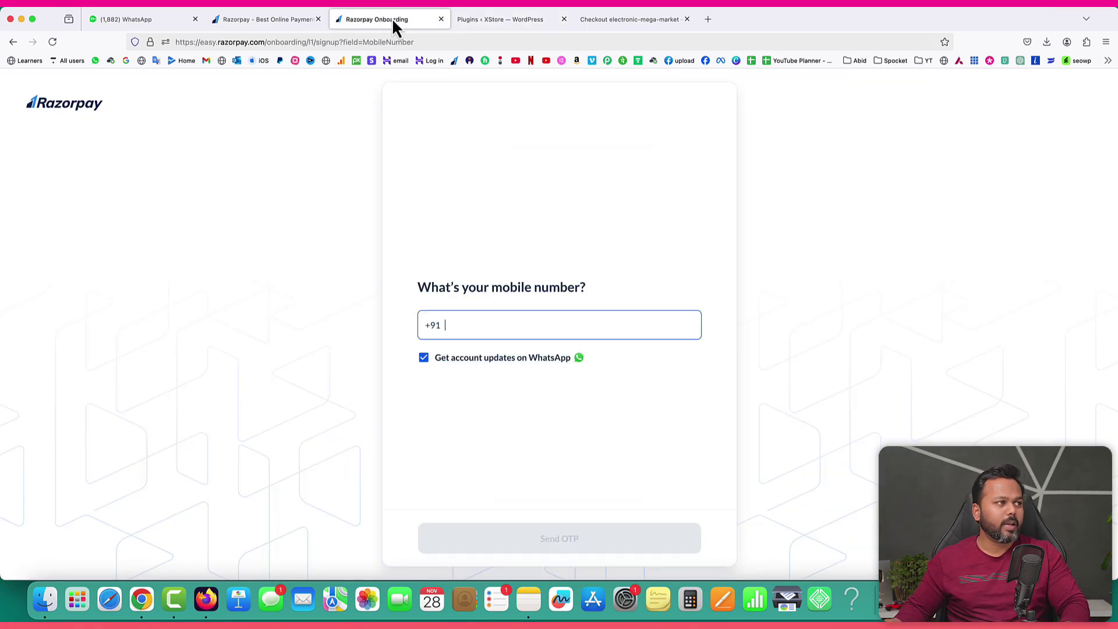
left_click(454, 60)
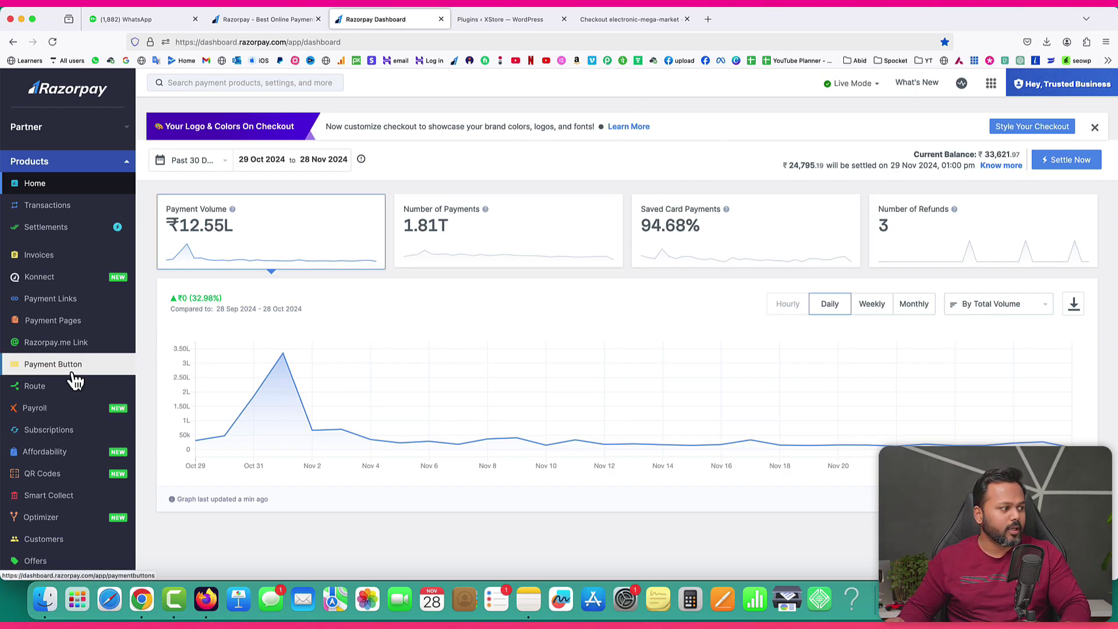
scroll(76, 380, "down", 5)
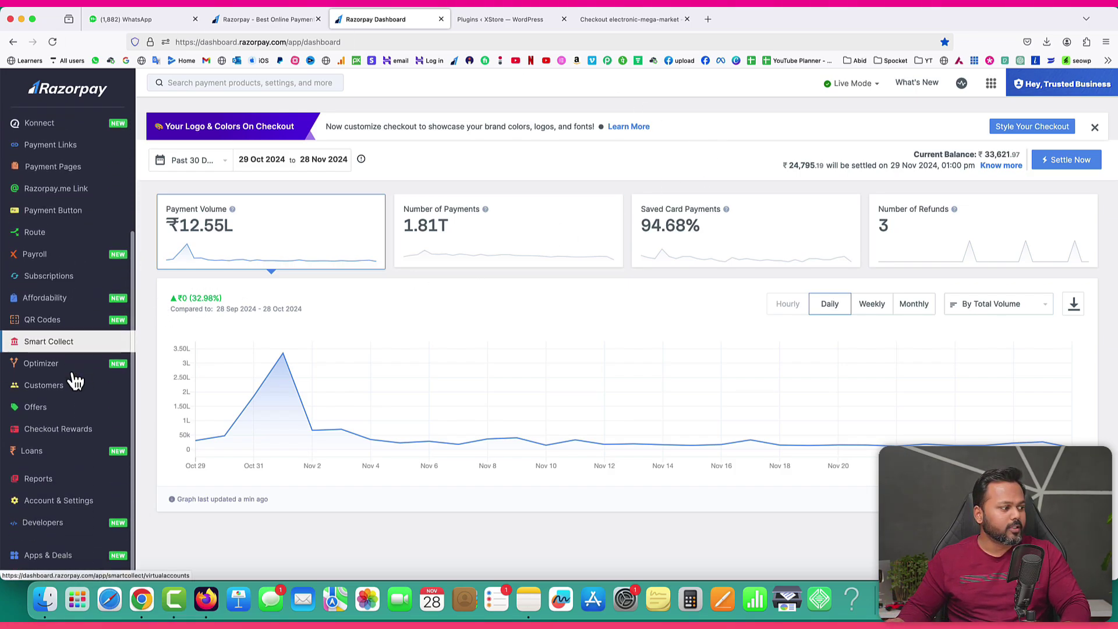
left_click(39, 515)
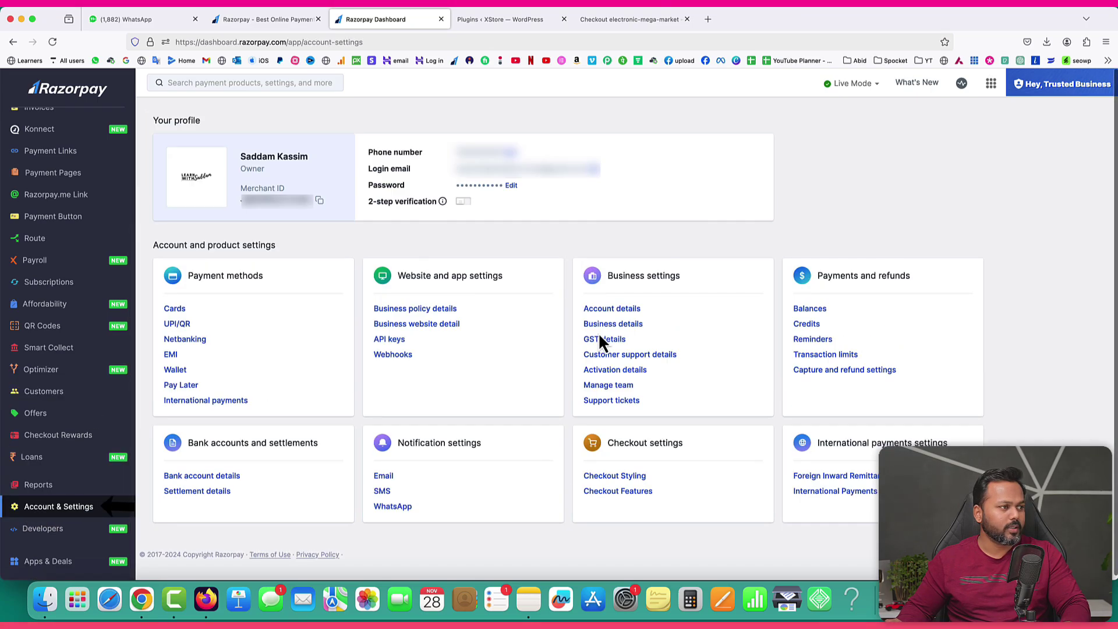
left_click(389, 341)
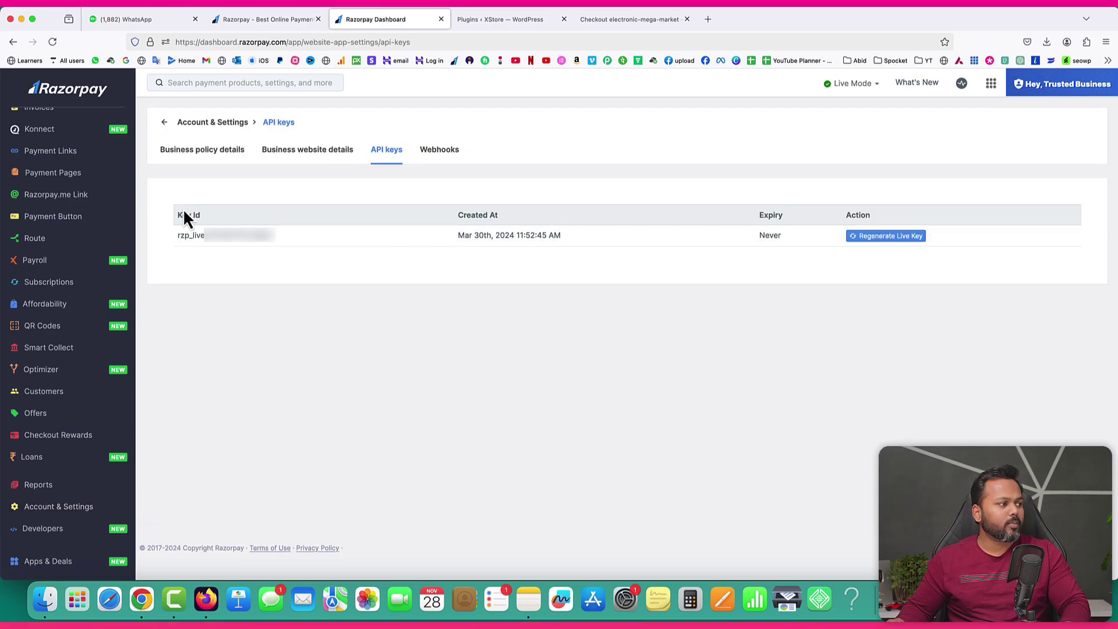
Step: Copy the live key ID from the API keys page of the Razorpay dashboard
left_click_drag(175, 214, 202, 215)
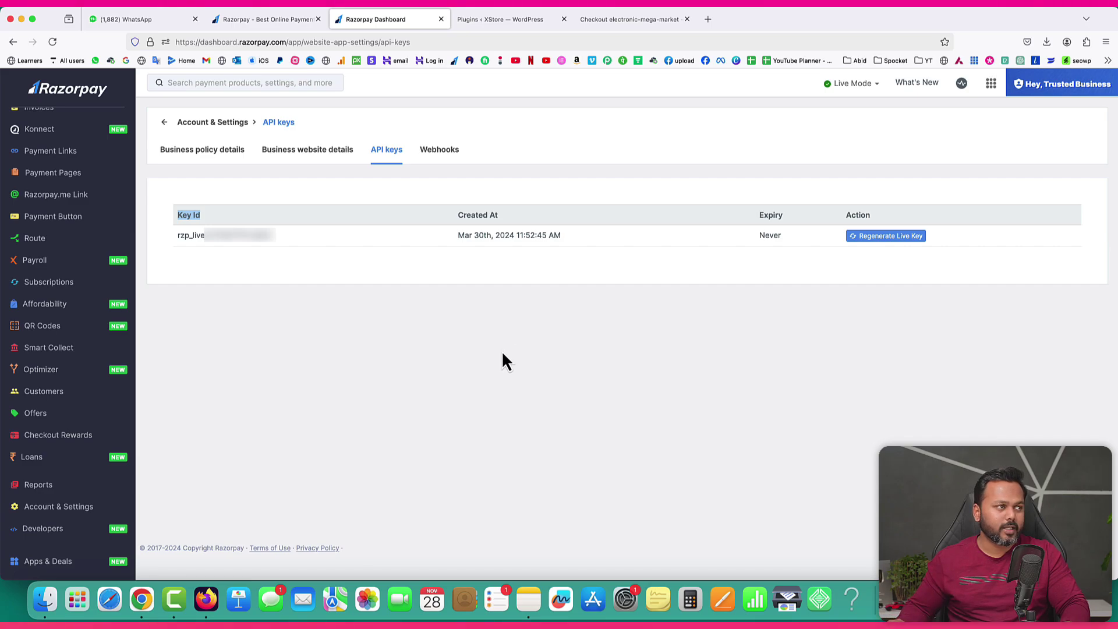
left_click_drag(179, 236, 258, 243)
right_click(269, 237)
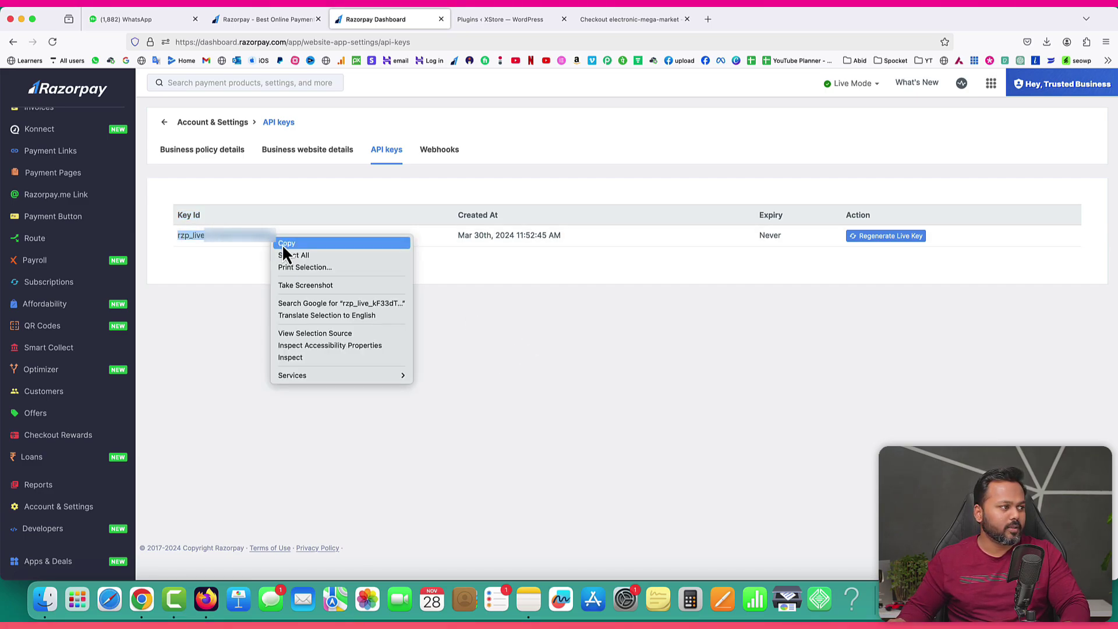
left_click(282, 243)
Step: Switch to the WordPress admin and open the Razorpay payment method's configuration in the WooCommerce payment settings
left_click(513, 19)
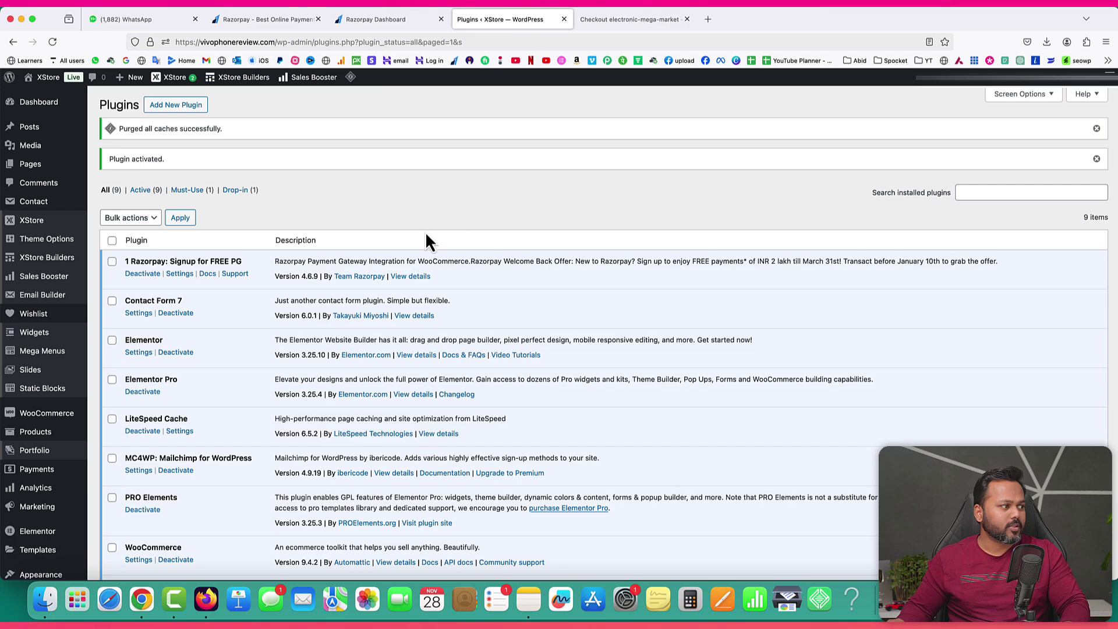
mouse_move(91, 414)
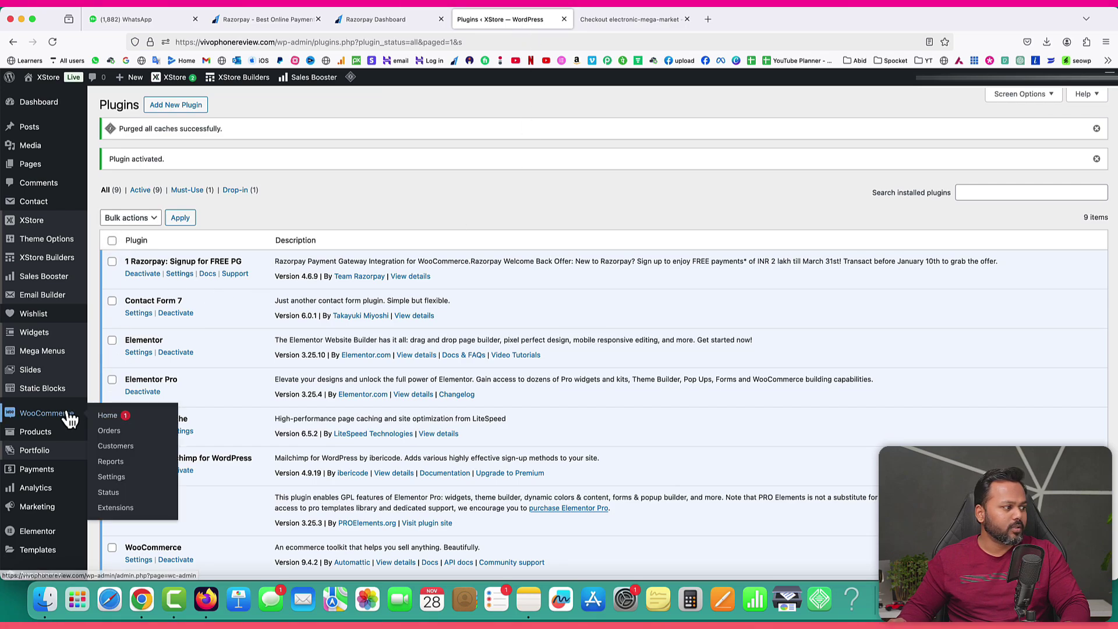
left_click(121, 480)
left_click(293, 170)
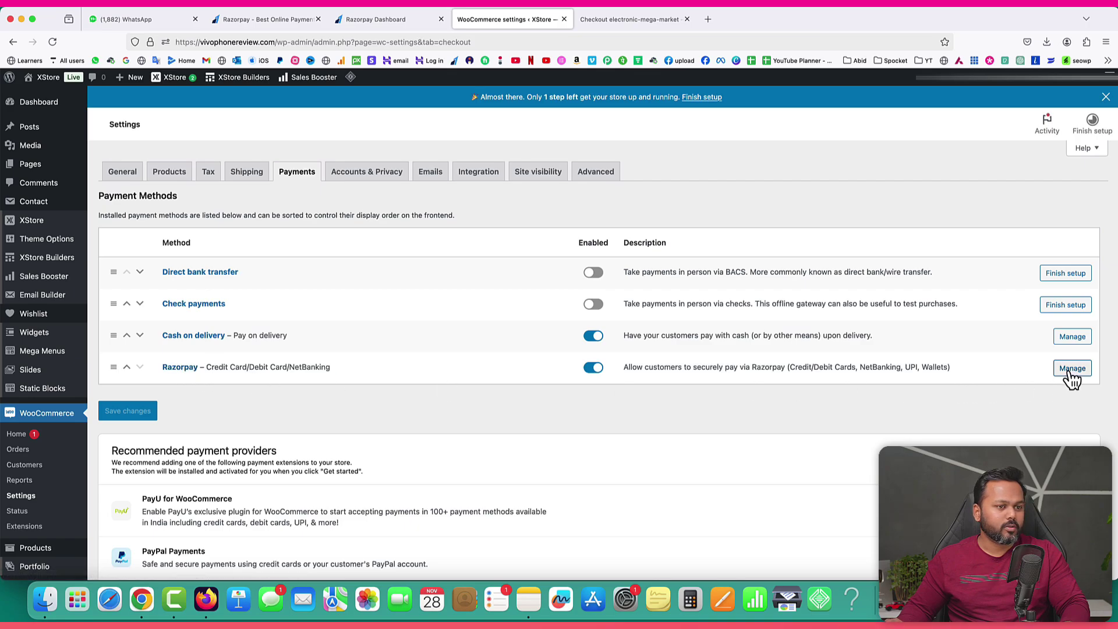
left_click(1071, 369)
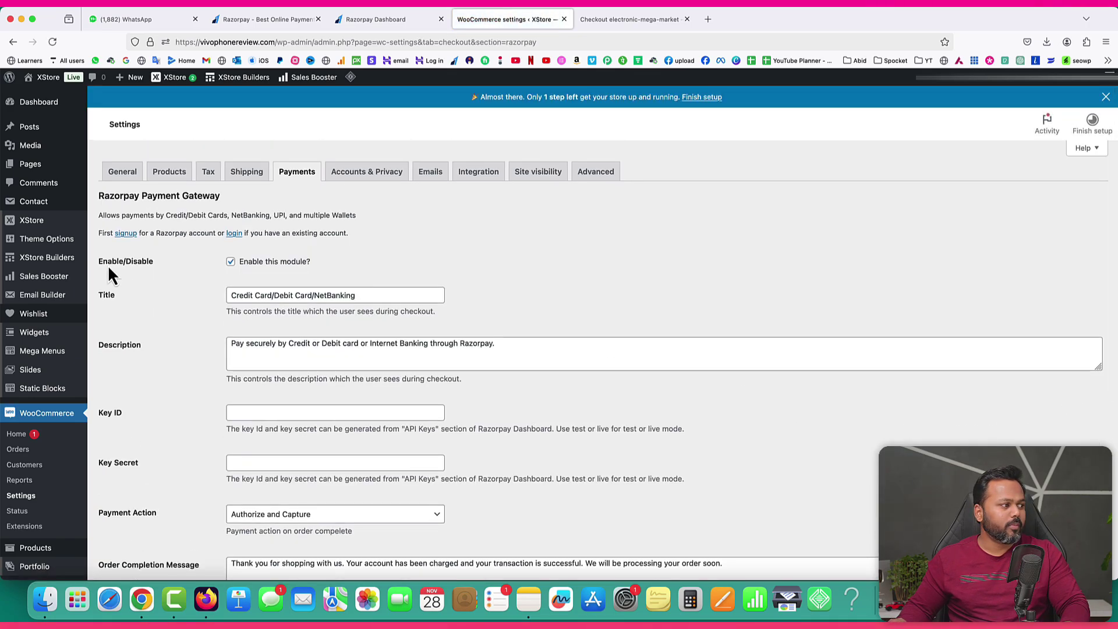
Step: Paste the Razorpay API key ID and key secret into the Key ID and Key Secret fields, and save the changes
scroll(180, 418, "down", 3)
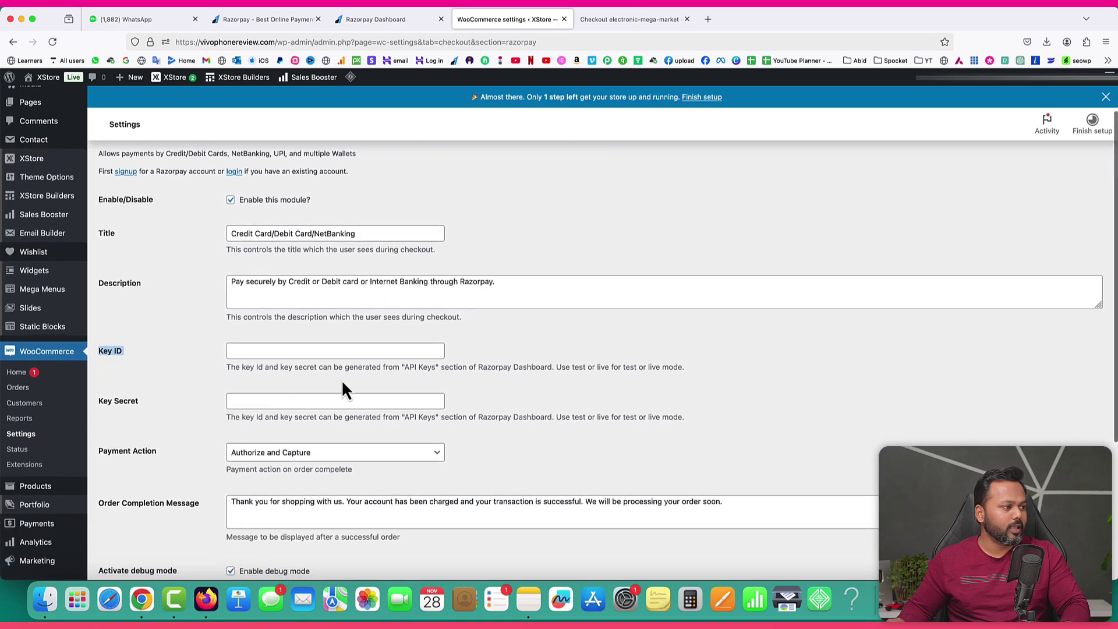
scroll(342, 379, "down", 5)
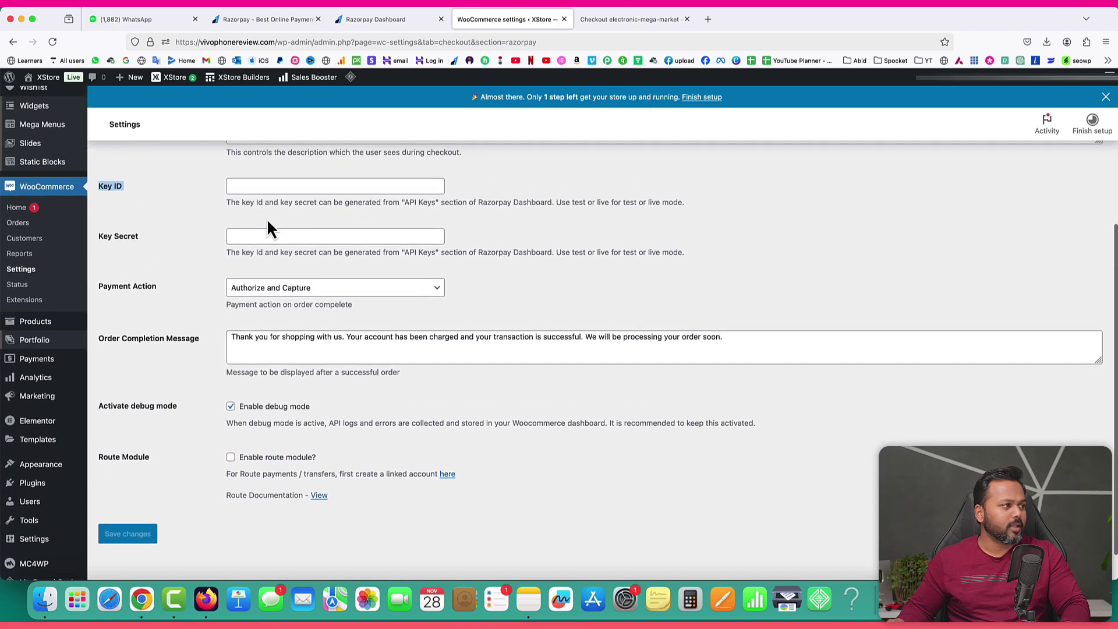
left_click(243, 186)
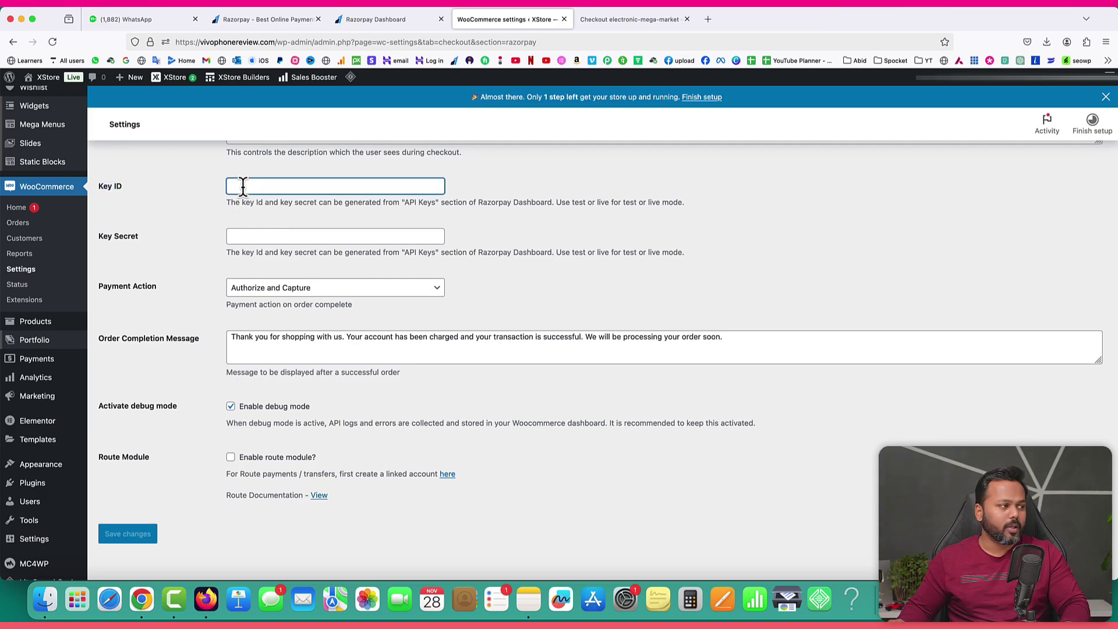
key("super+v")
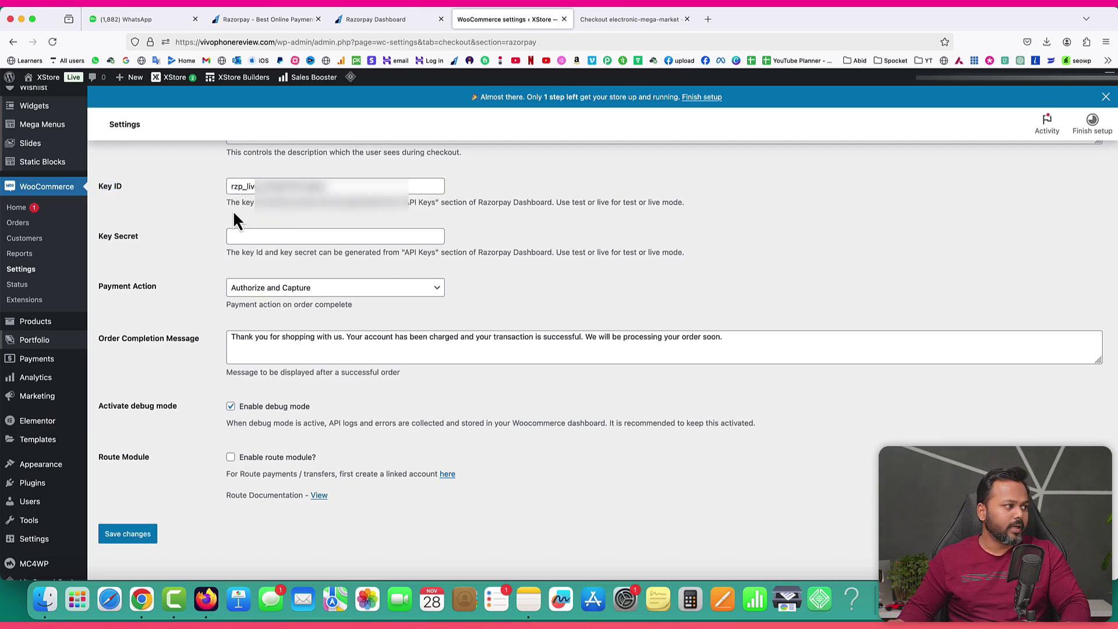
left_click(259, 236)
key("super+v")
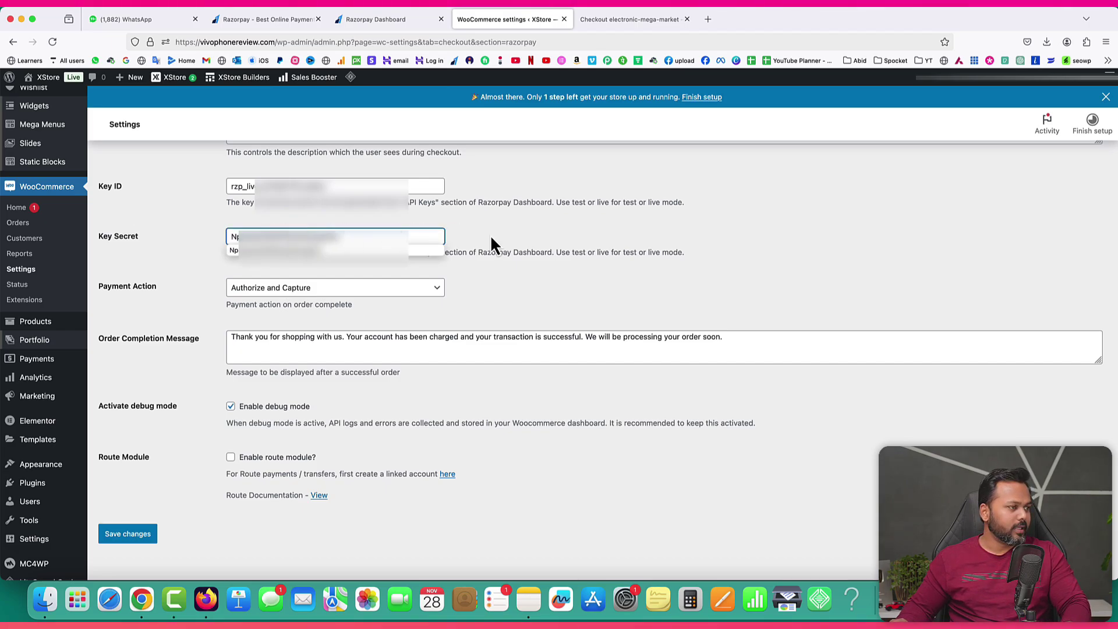
left_click(140, 538)
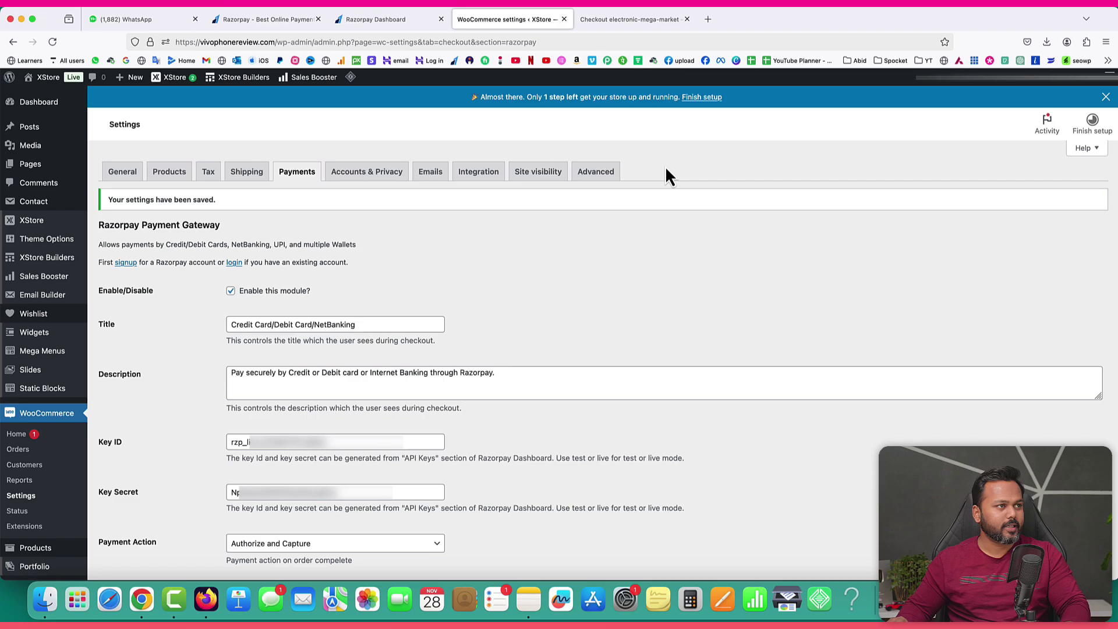
Step: Reload the store's checkout page and advance through its sections to the payment section
left_click(617, 22)
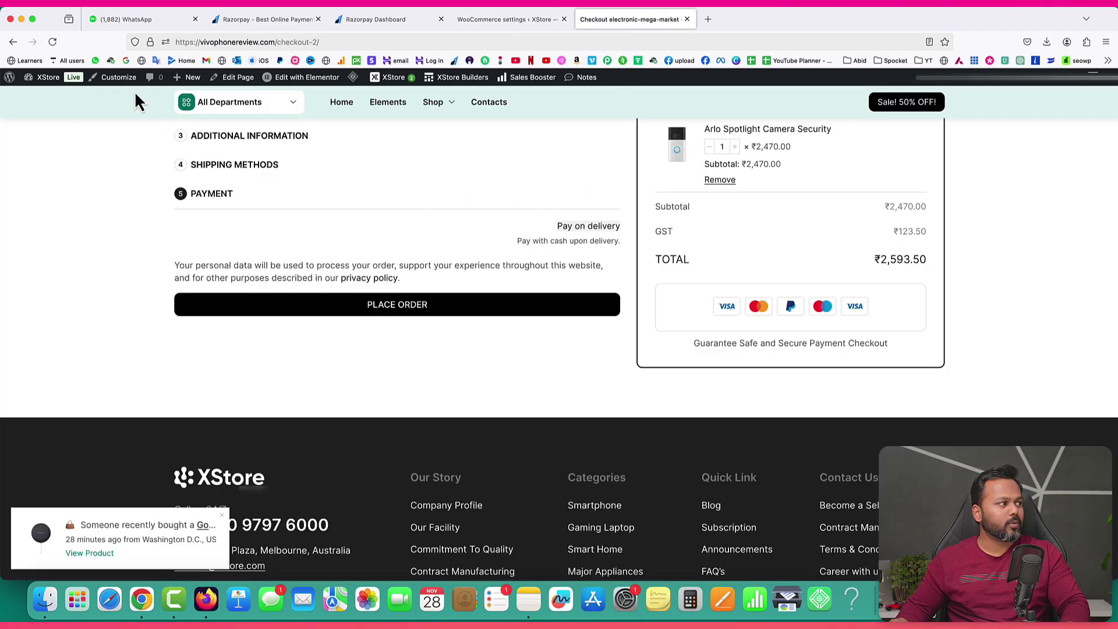
left_click(56, 46)
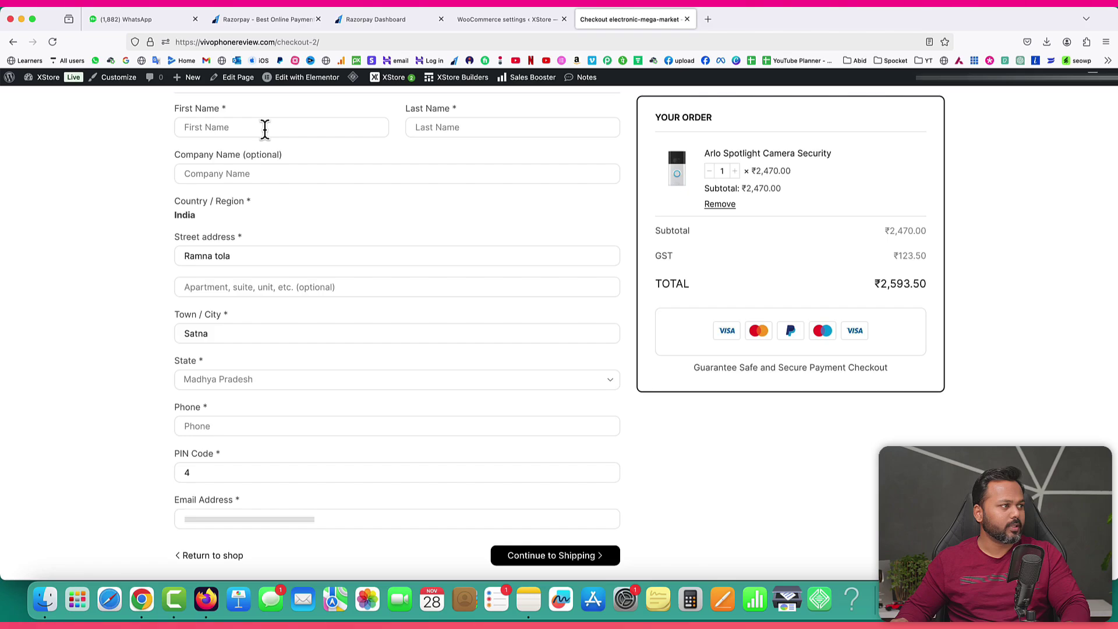
scroll(569, 291, "down", 5)
left_click(569, 286)
left_click(524, 164)
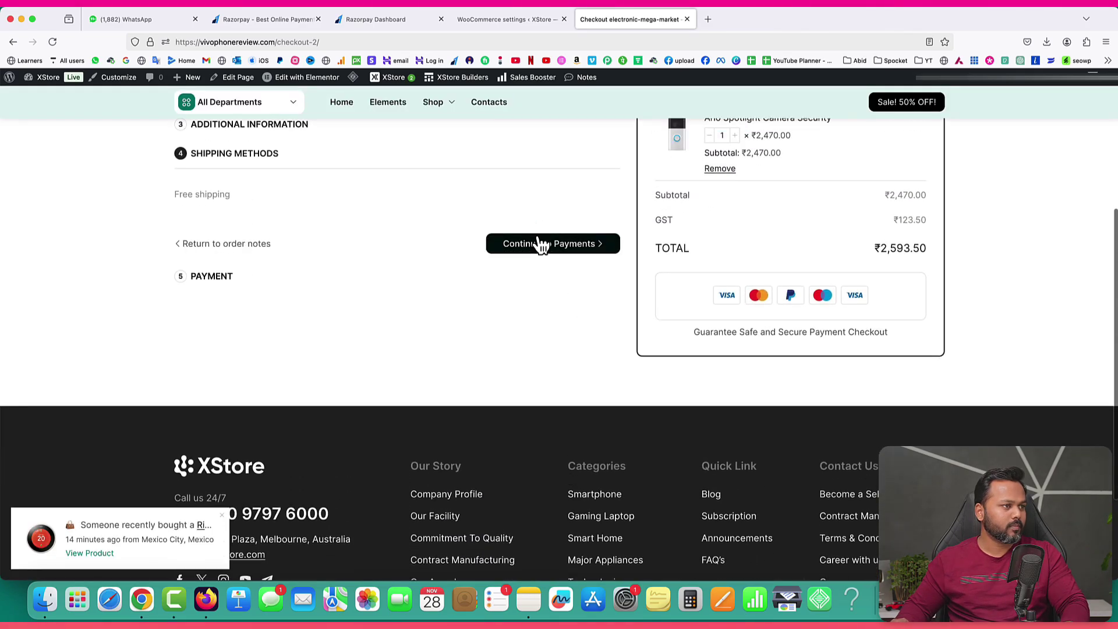
left_click(542, 245)
Step: Choose Credit Card/Debit Card/NetBanking (Pay by Razorpay) as the payment method and place the order
left_click(177, 246)
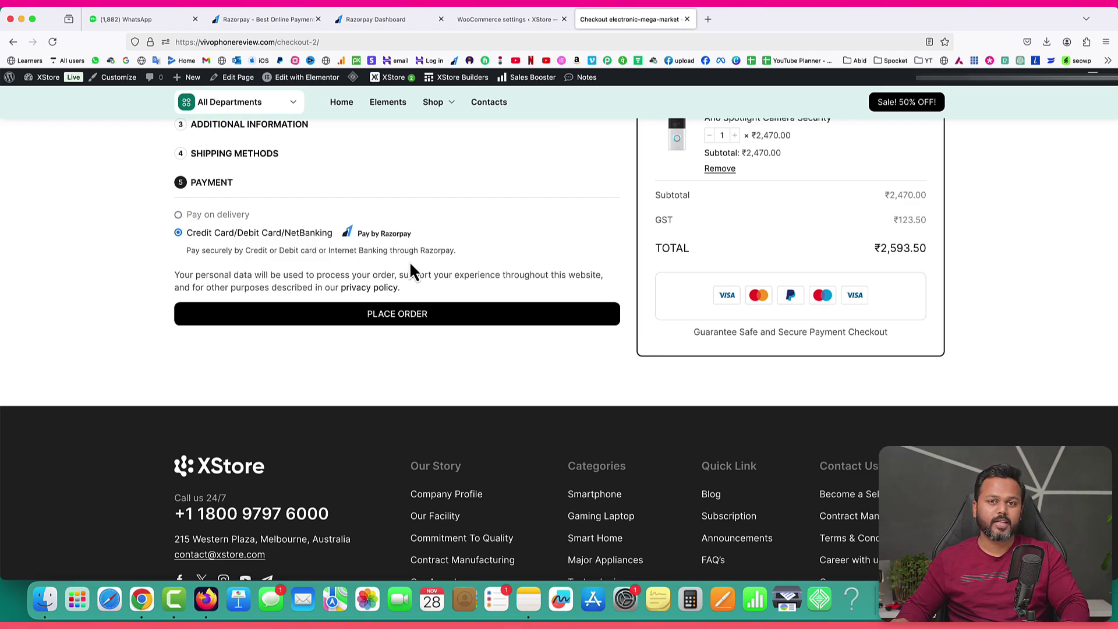
left_click(394, 321)
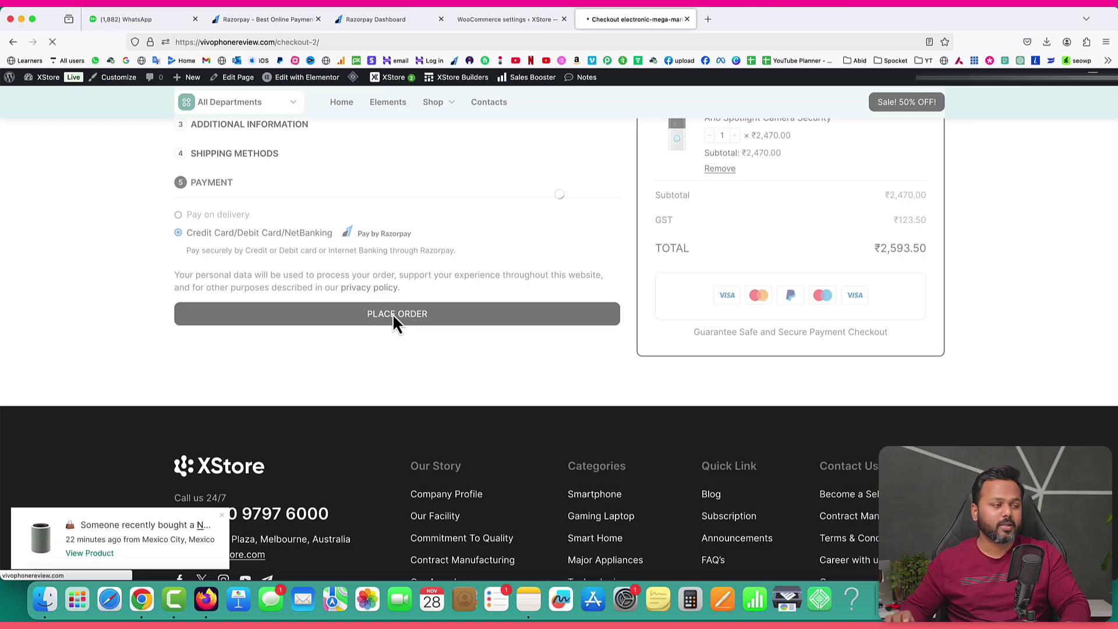